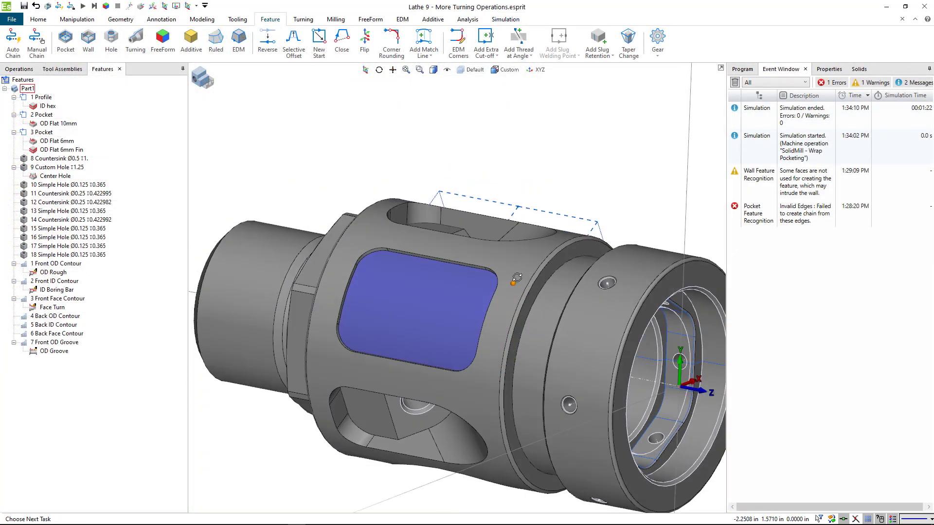
# Inspect the part in wireframe, return to shaded display, and clear the pocket face selection.
pyautogui.moveTo(518, 275); pyautogui.dragTo(475, 294, button='middle')
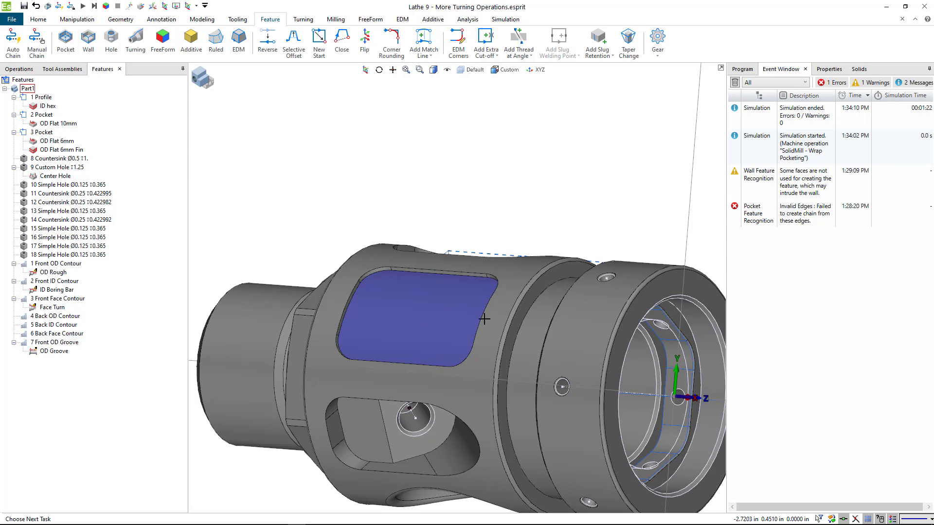
pyautogui.moveTo(484, 319); pyautogui.dragTo(509, 283, button='middle')
pyautogui.click(433, 70)
pyautogui.click(433, 81)
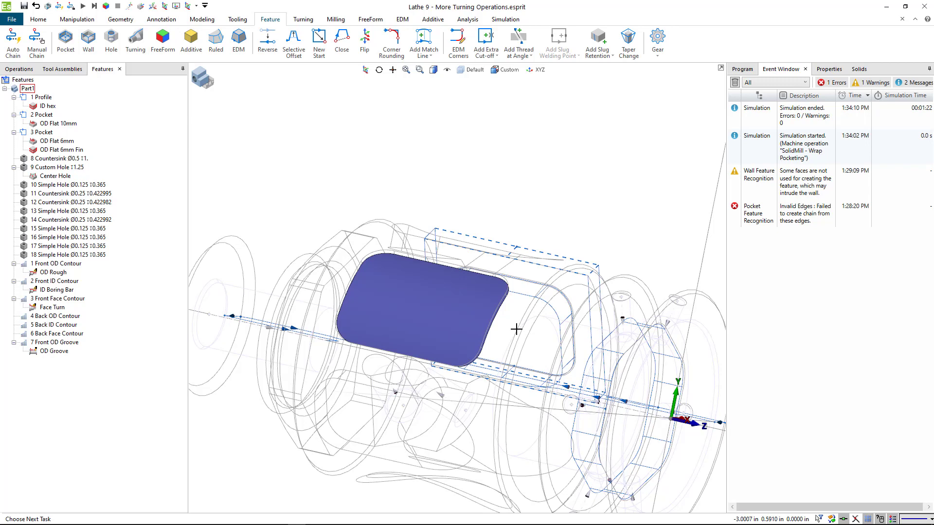
pyautogui.click(434, 69)
pyautogui.click(433, 104)
pyautogui.click(474, 195)
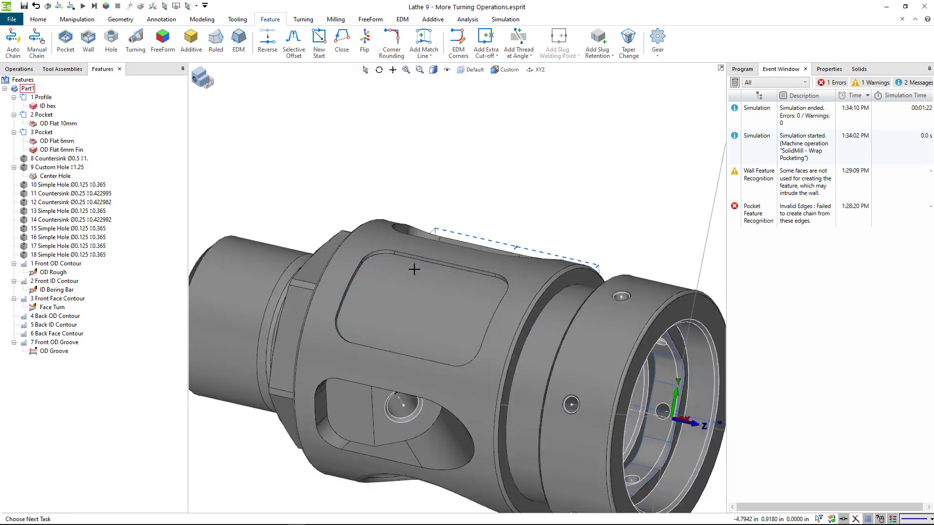
# Zoom onto the wrap pocket and pick its top edge loop.
pyautogui.moveTo(430, 291); pyautogui.dragTo(420, 260, button='middle')
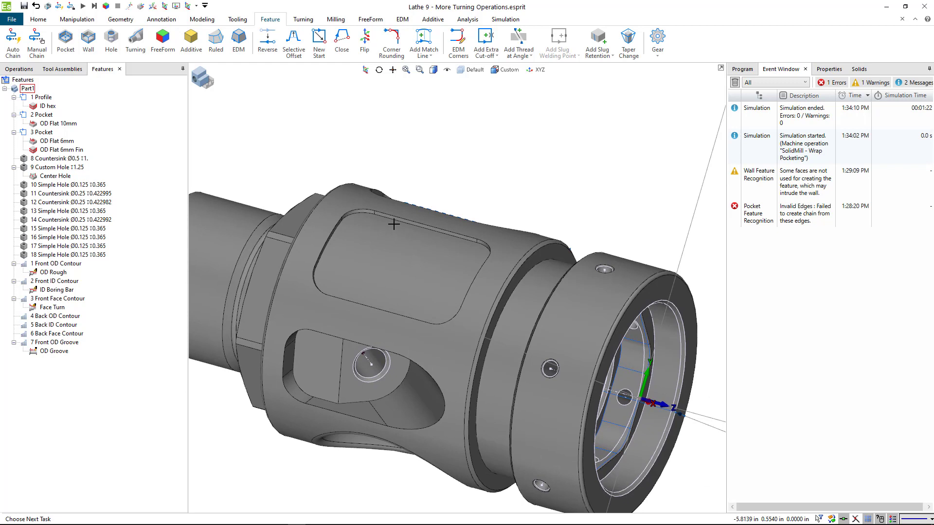
pyautogui.scroll(2, 394, 223)
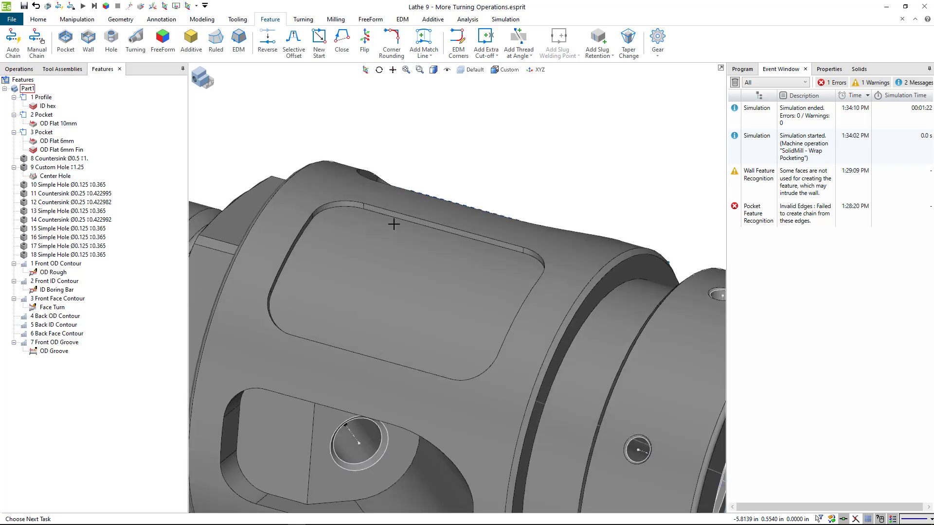
pyautogui.scroll(1, 393, 223)
pyautogui.scroll(1, 398, 231)
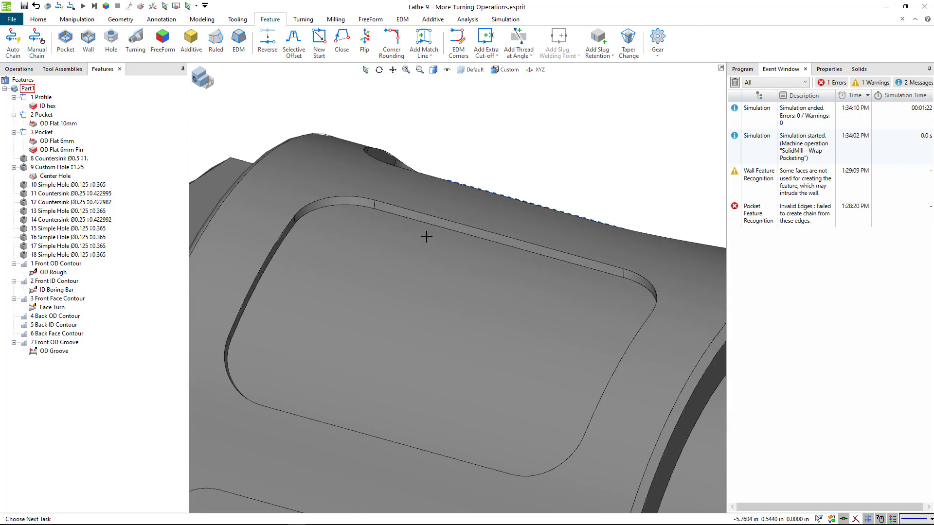
pyautogui.moveTo(432, 277)
pyautogui.mouseDown(button='middle')
pyautogui.moveTo(443, 264)
pyautogui.moveTo(433, 265)
pyautogui.mouseUp(button='middle')
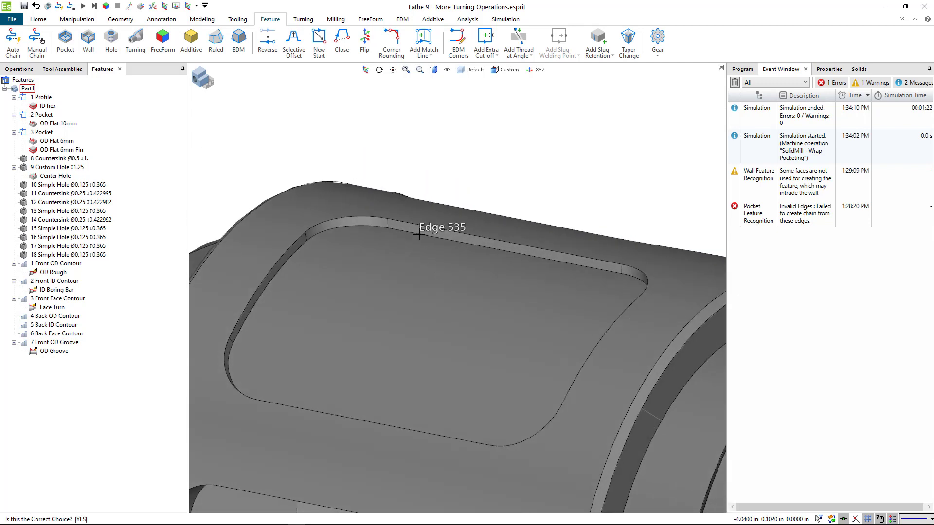
pyautogui.click(436, 232)
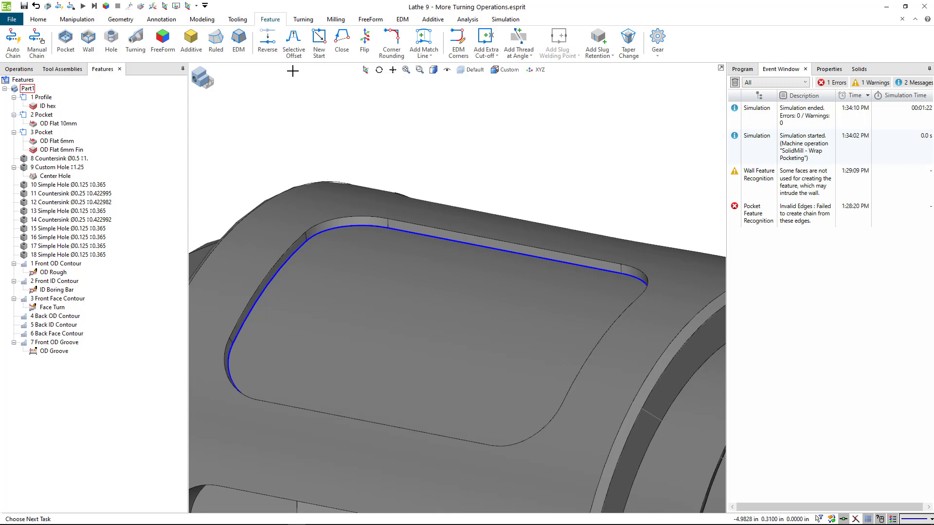
# Auto Chain the picked loop into a new 4 Chain feature and select it.
pyautogui.click(14, 44)
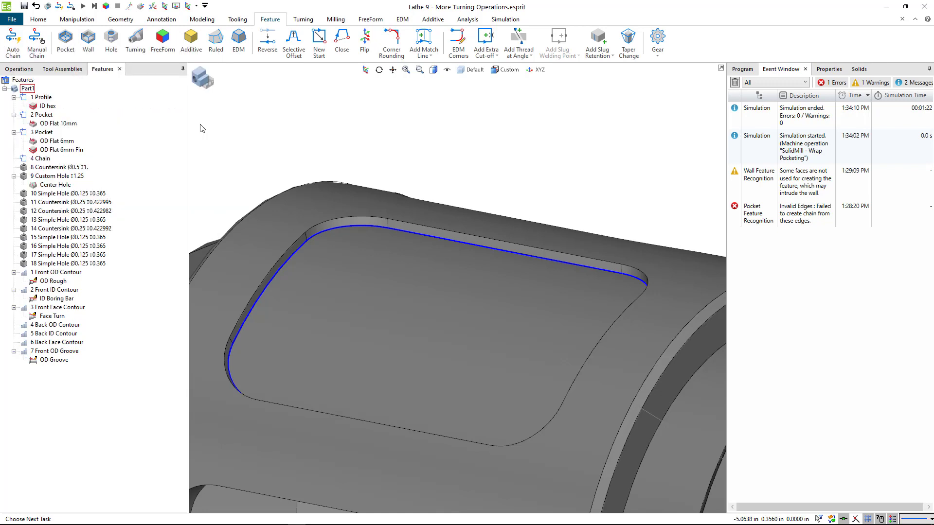
pyautogui.click(41, 161)
pyautogui.moveTo(428, 160); pyautogui.dragTo(419, 112, button='middle')
# Check the 4 Chain in wireframe, then return the part to shaded display.
pyautogui.click(433, 69)
pyautogui.click(433, 93)
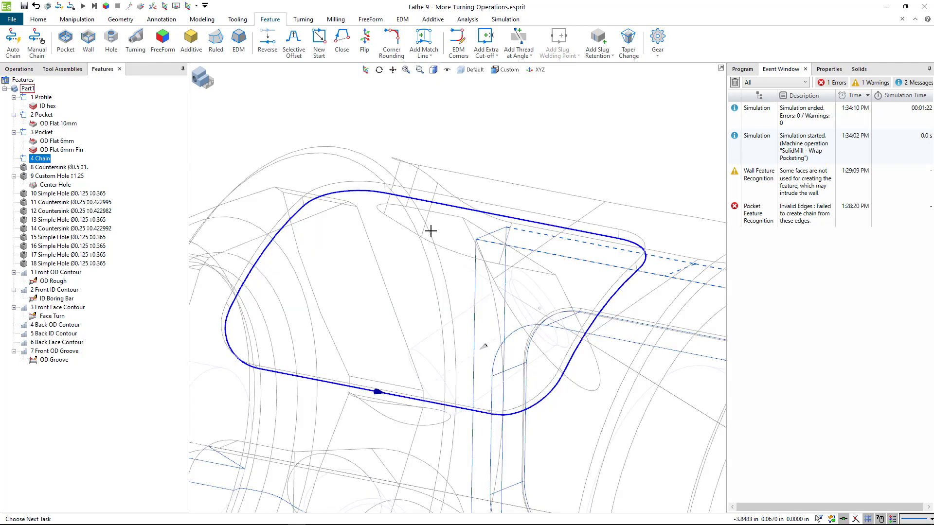
pyautogui.scroll(-2, 424, 235)
pyautogui.click(433, 70)
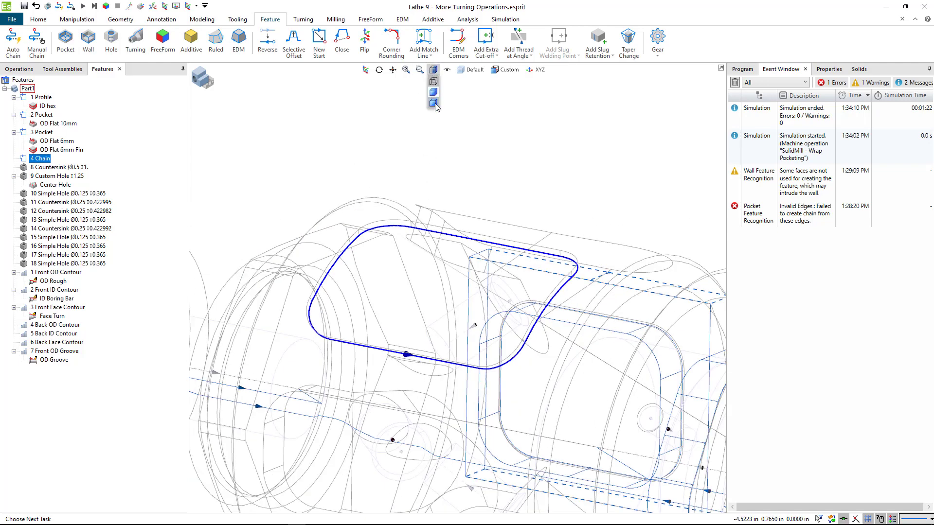
pyautogui.click(433, 105)
pyautogui.moveTo(500, 190)
pyautogui.mouseDown(button='middle')
pyautogui.moveTo(500, 198)
pyautogui.moveTo(527, 198)
pyautogui.moveTo(468, 167)
pyautogui.mouseUp(button='middle')
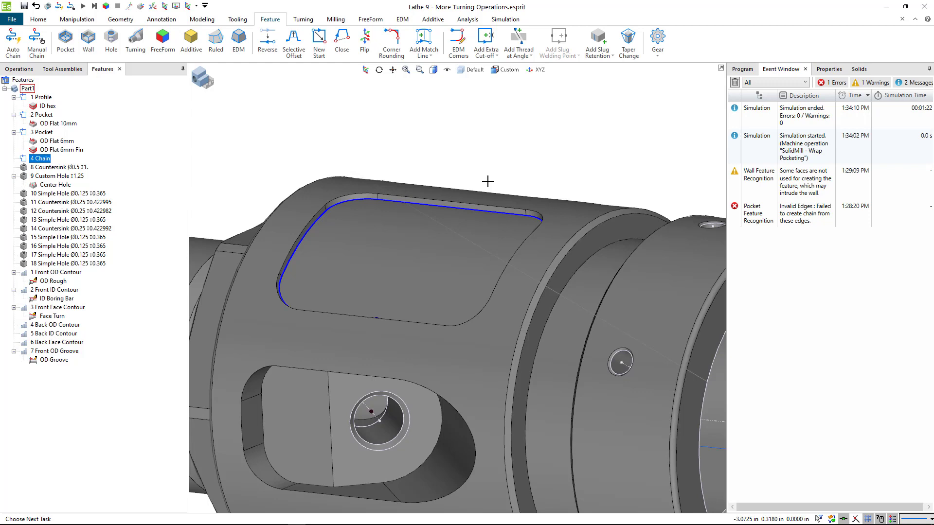
# Start a Wrap Pocketing operation named 'Wrap Pocket' that uses the EM 6mm tool.
pyautogui.click(335, 19)
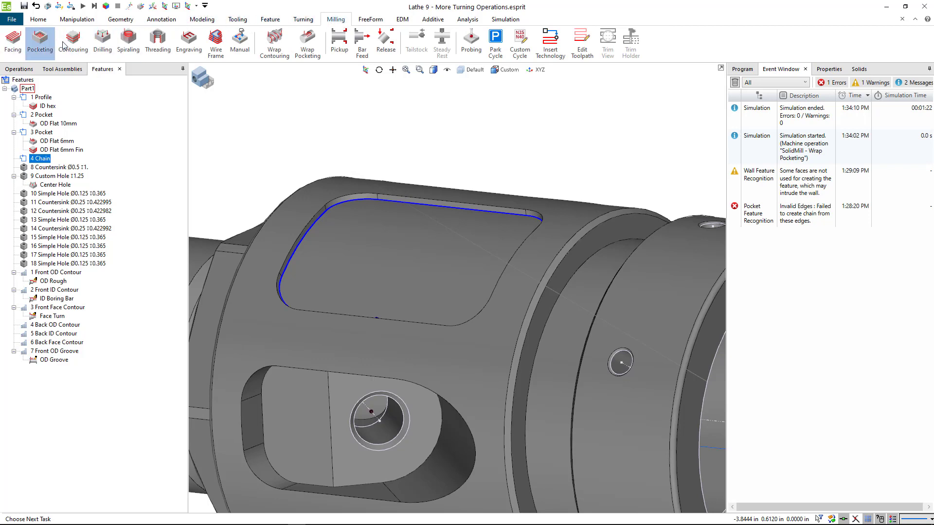
pyautogui.click(314, 48)
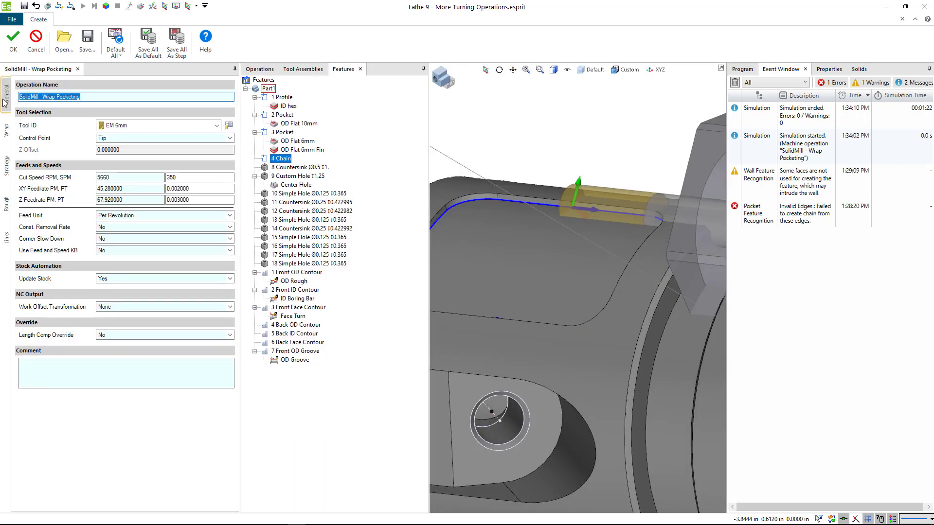
pyautogui.write('Wrap Pocket')
pyautogui.press('Tab')
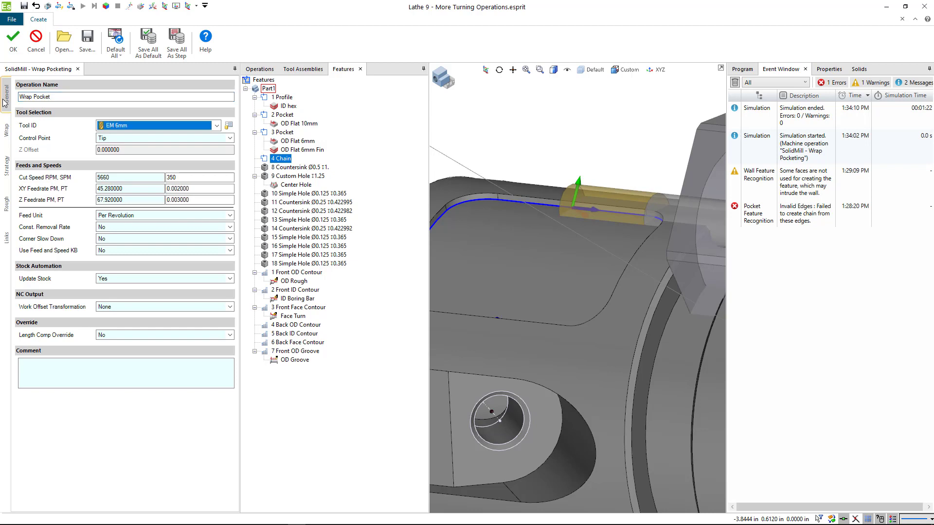
pyautogui.click(128, 130)
pyautogui.click(137, 139)
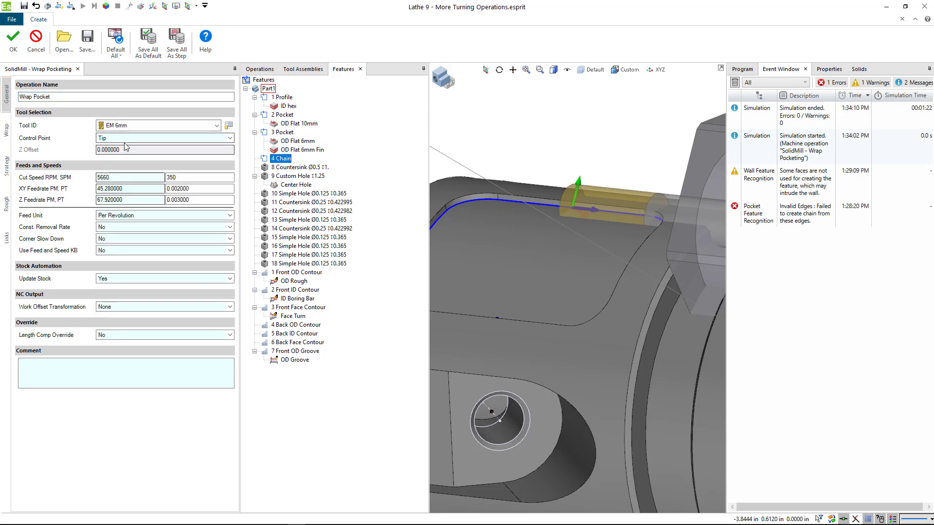
pyautogui.click(136, 178)
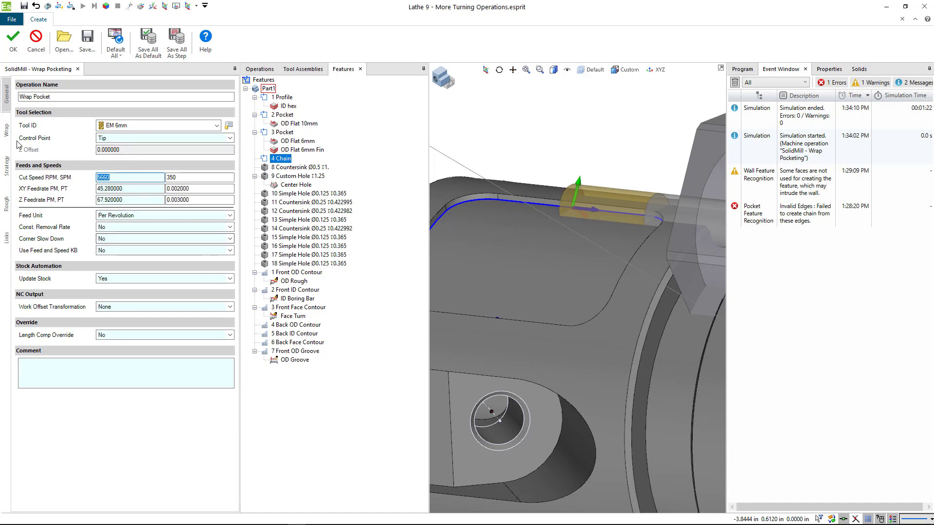
pyautogui.click(6, 130)
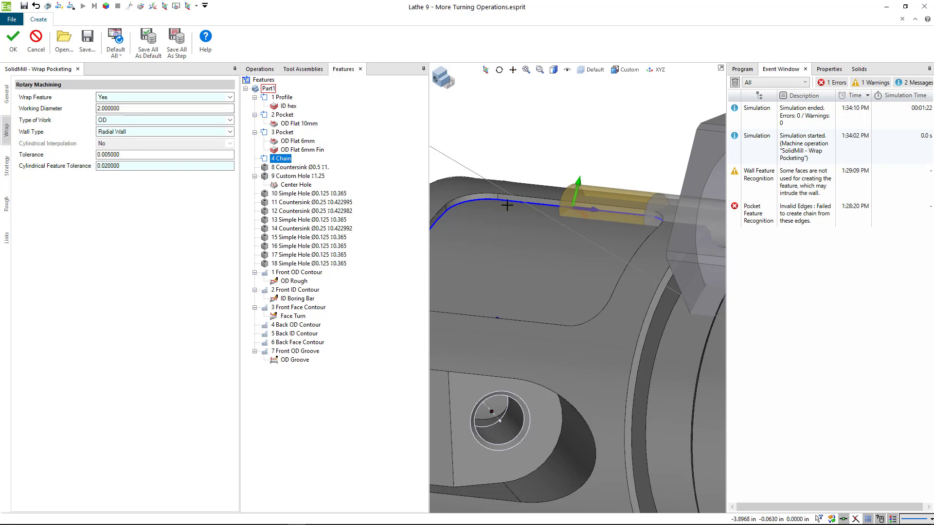
# Measure the diameter of the part's outer cylinder face.
pyautogui.scroll(-3, 535, 219)
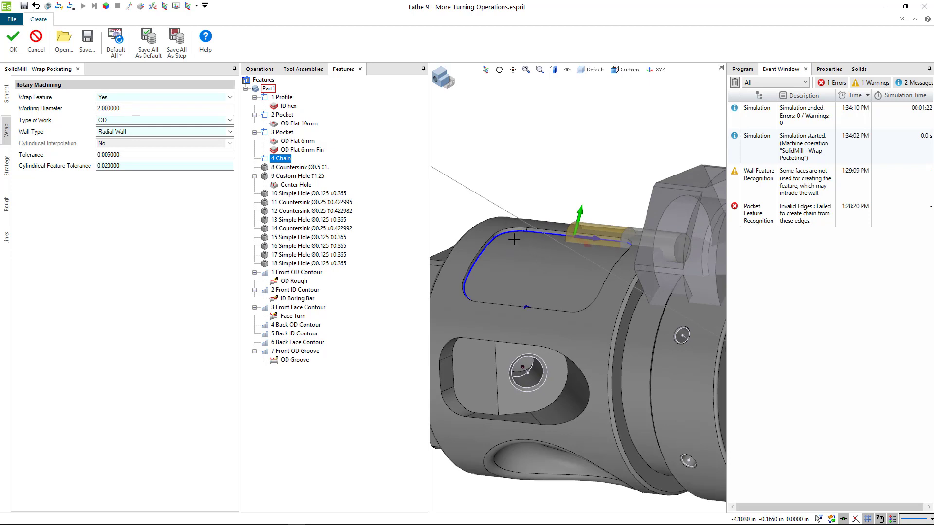
pyautogui.doubleClick(130, 108)
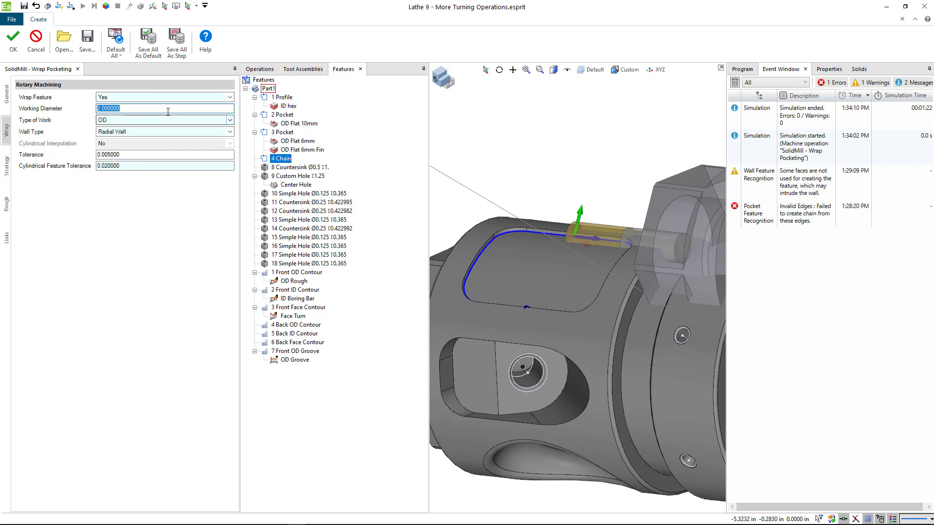
pyautogui.click(454, 302)
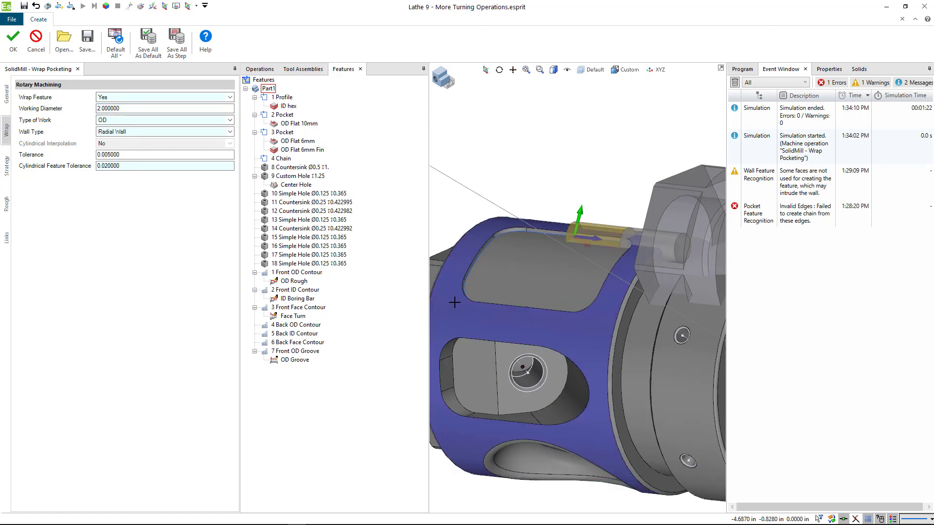
pyautogui.click(859, 69)
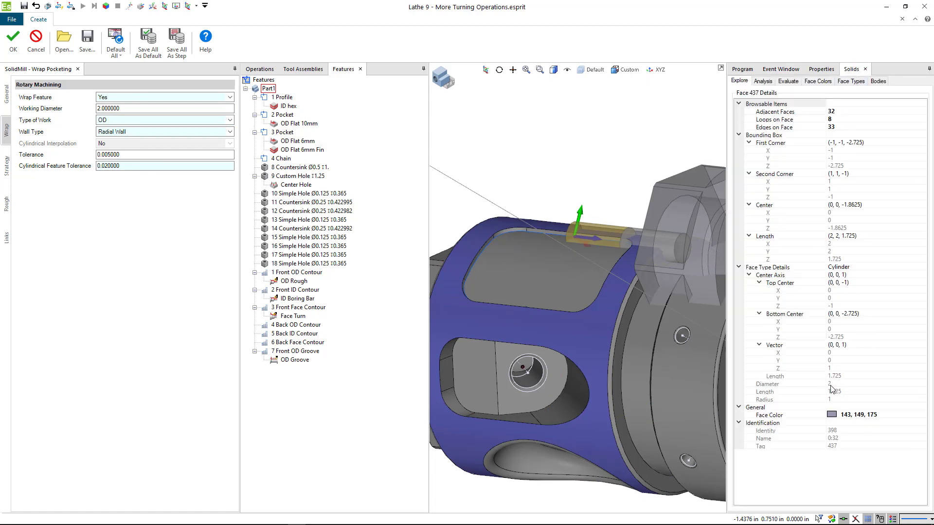
# Set Working Diameter to 2 and Cylindrical Feature Tolerance to 0.01.
pyautogui.click(126, 109)
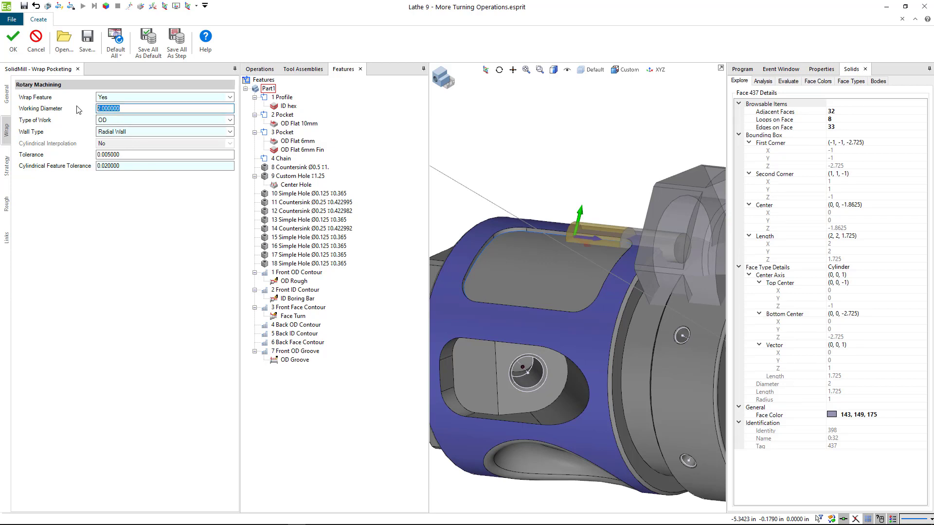
pyautogui.write('2')
pyautogui.click(141, 154)
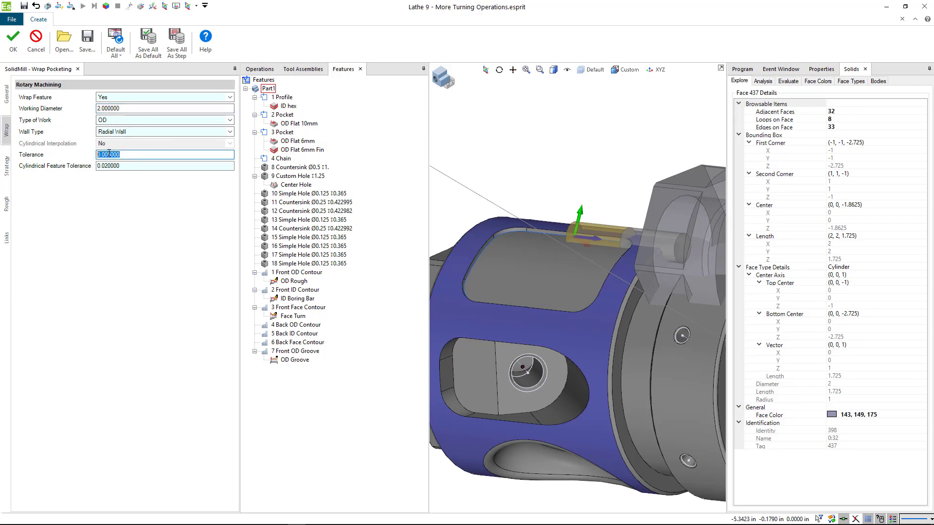
pyautogui.click(131, 168)
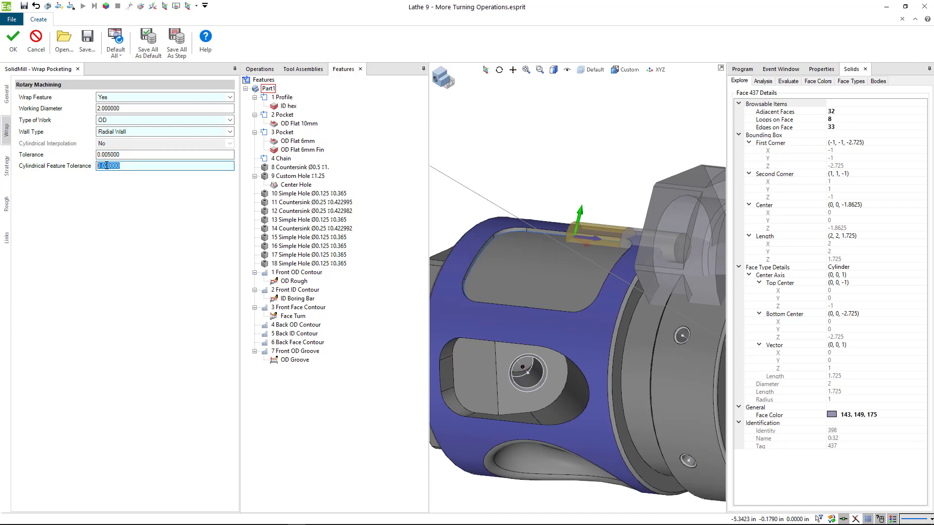
pyautogui.write('1')
pyautogui.click(6, 168)
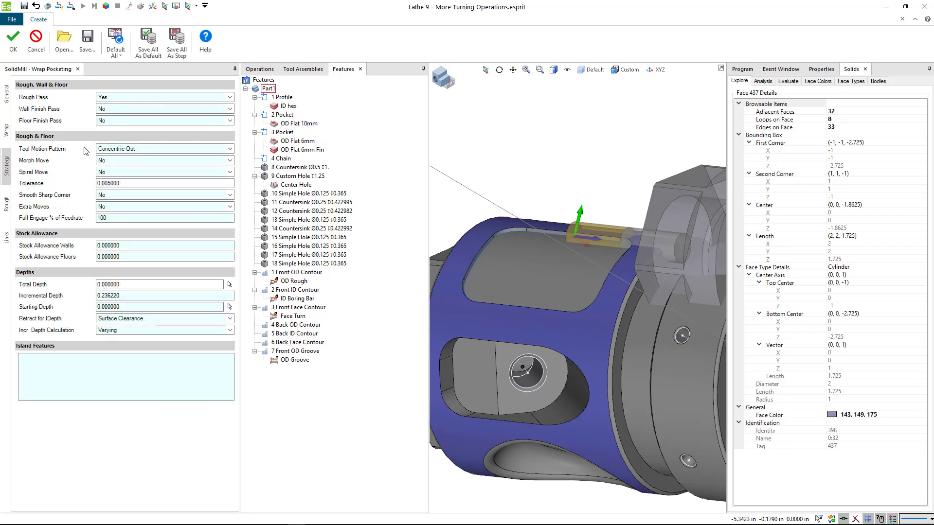
# Keep Concentric Out motion, review Tolerance and Total Depth, and set Incremental Depth to 0.
pyautogui.click(140, 150)
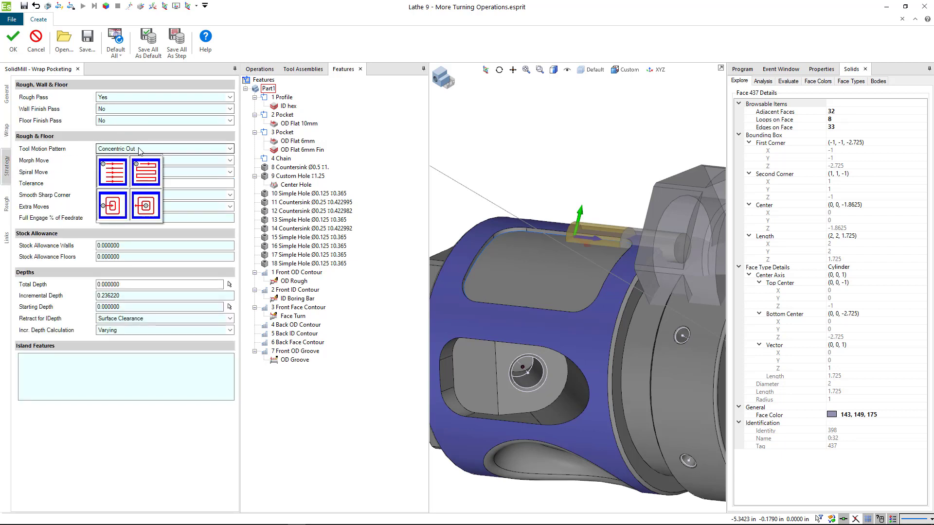
pyautogui.click(111, 100)
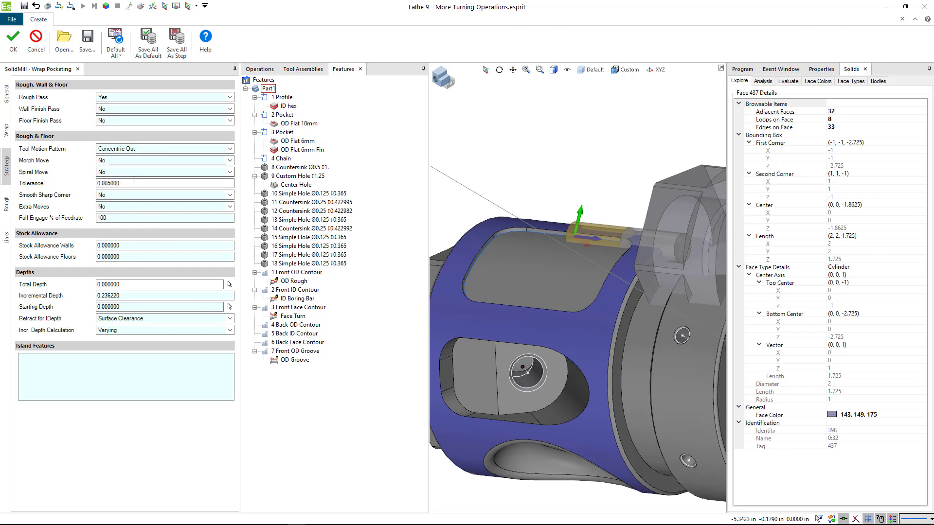
pyautogui.moveTo(135, 183); pyautogui.dragTo(93, 182)
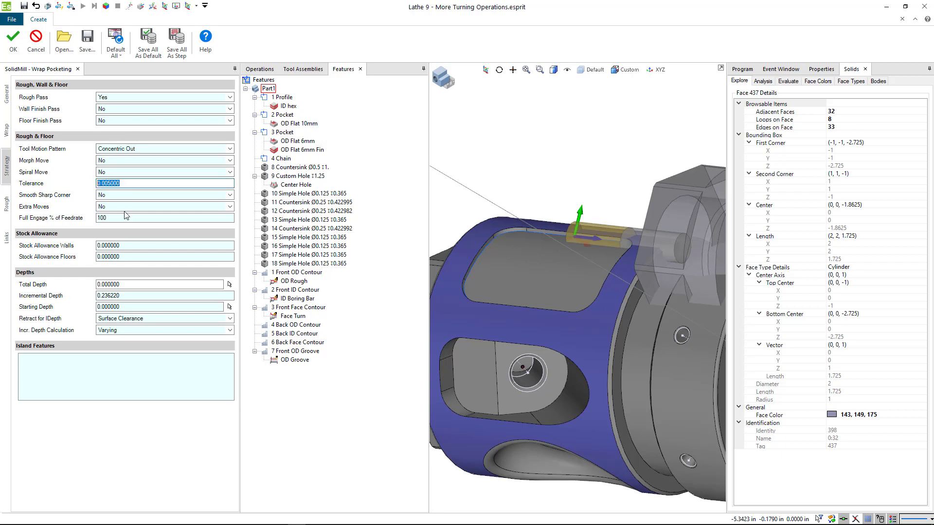
pyautogui.moveTo(119, 284); pyautogui.dragTo(98, 287)
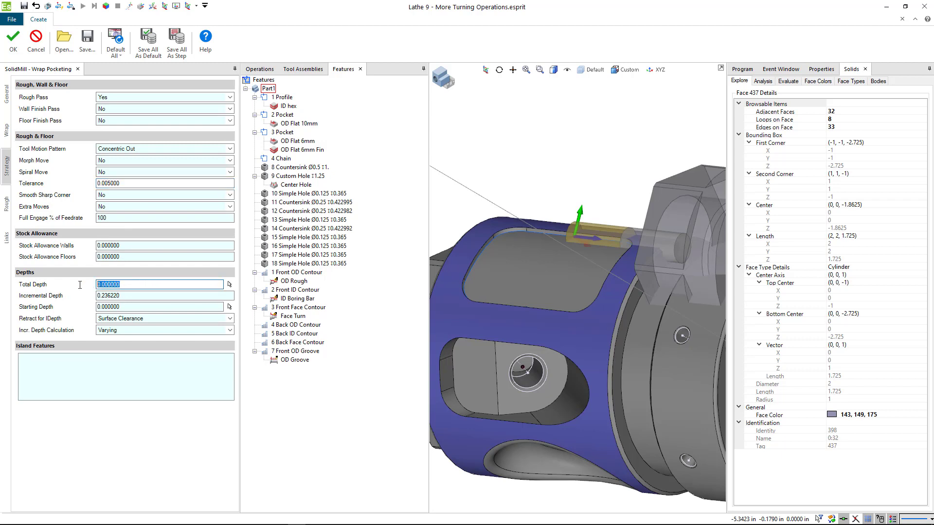
pyautogui.moveTo(130, 296); pyautogui.dragTo(100, 296)
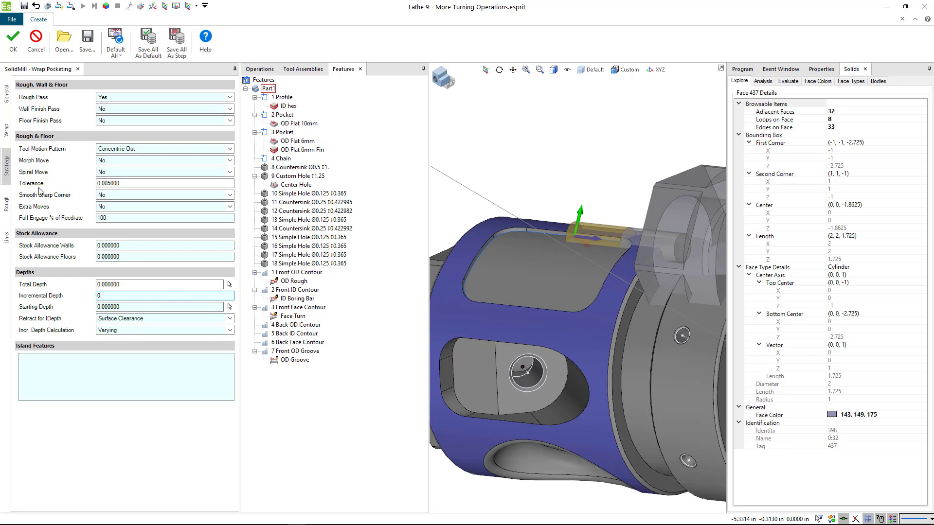
# Set roughing Step Over to 50% and Helical Angle to 2°, then accept the operation.
pyautogui.click(7, 205)
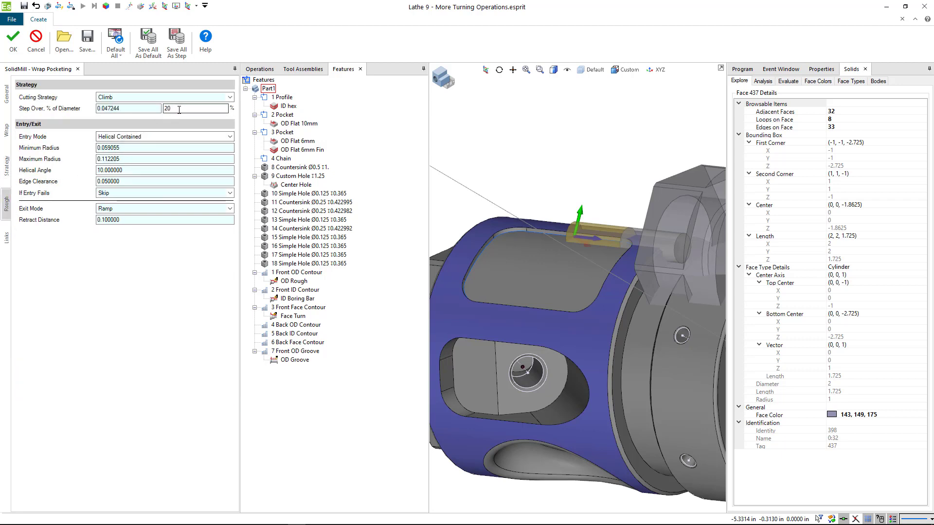
pyautogui.doubleClick(178, 110)
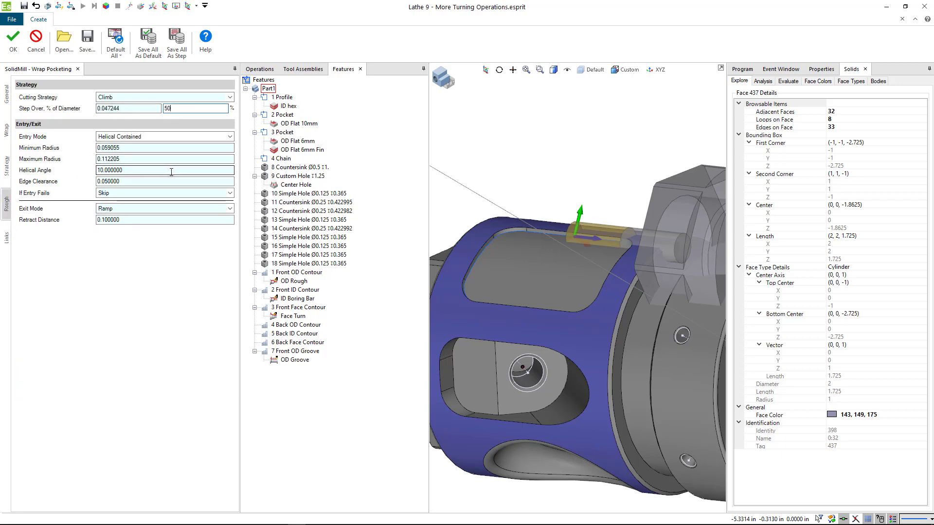
pyautogui.write('50')
pyautogui.press('Tab')
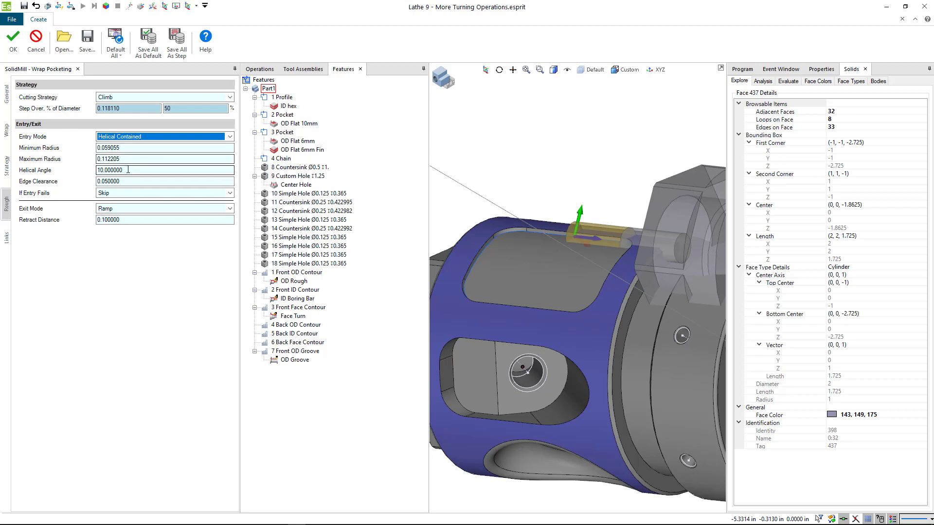
pyautogui.press('Tab')
pyautogui.press('Tab')
pyautogui.press('Tab')
pyautogui.write('2')
pyautogui.press('Tab')
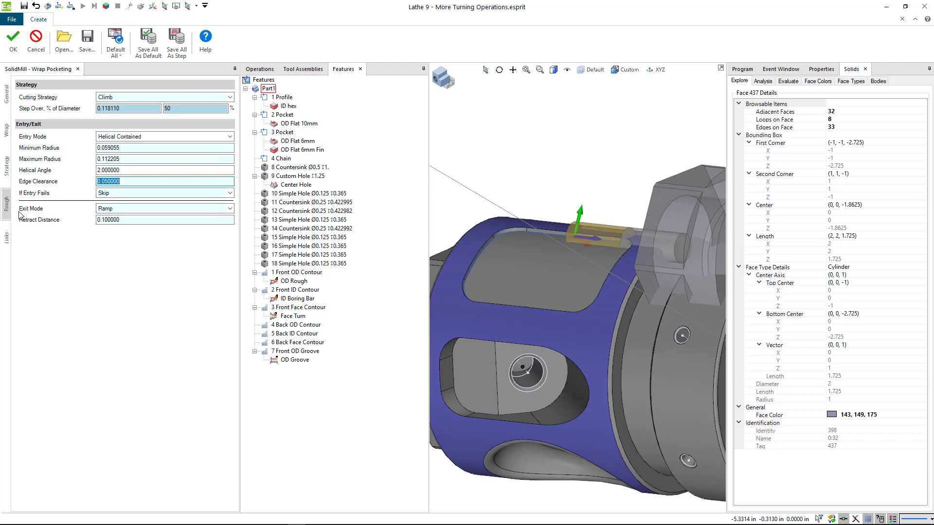
pyautogui.click(14, 45)
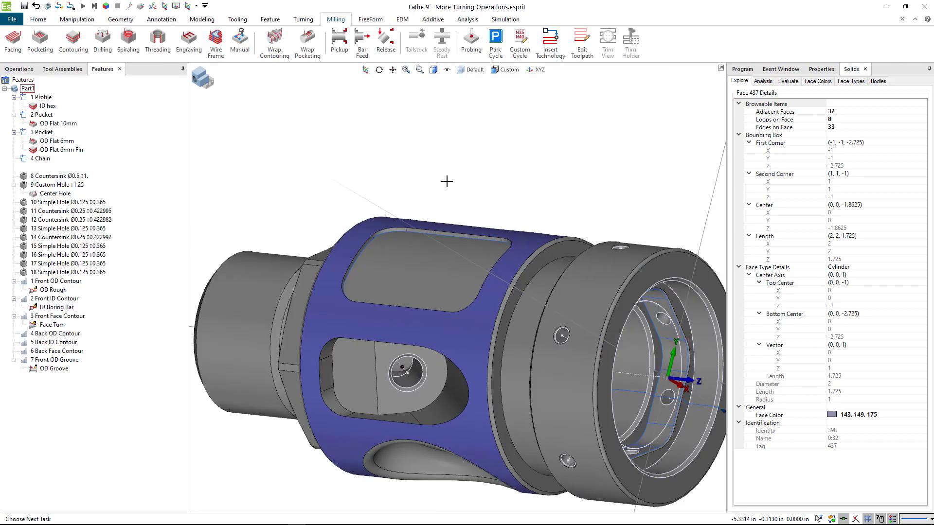
# Inspect the Wrap Pocket toolpath on the part, then start the machining simulation.
pyautogui.click(56, 167)
pyautogui.scroll(3, 443, 243)
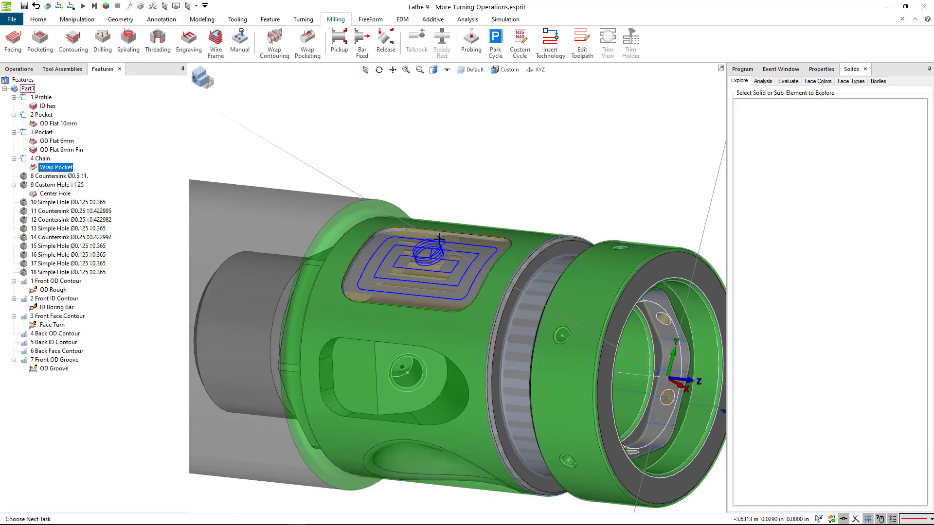
pyautogui.moveTo(443, 243); pyautogui.dragTo(472, 231, button='middle')
pyautogui.scroll(5, 463, 270)
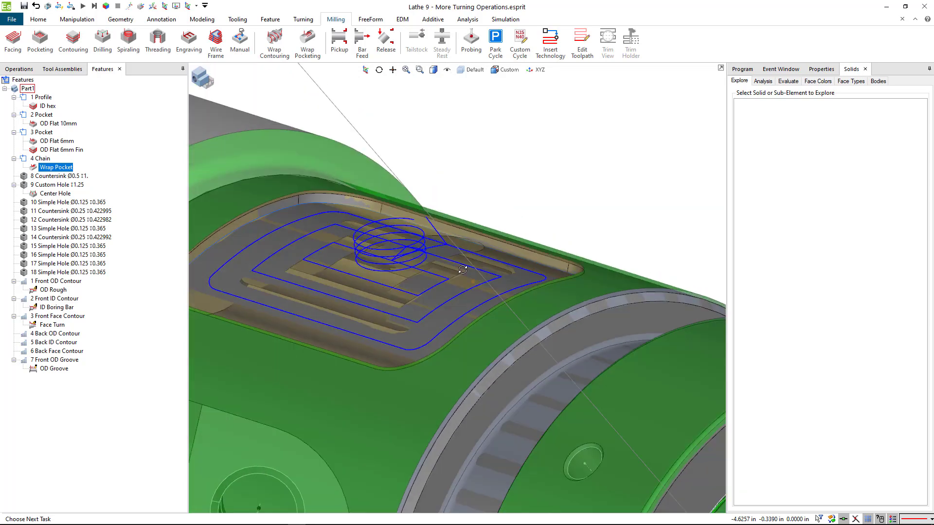
pyautogui.scroll(-3, 463, 269)
pyautogui.moveTo(462, 269); pyautogui.dragTo(467, 268, button='middle')
pyautogui.scroll(-5, 466, 268)
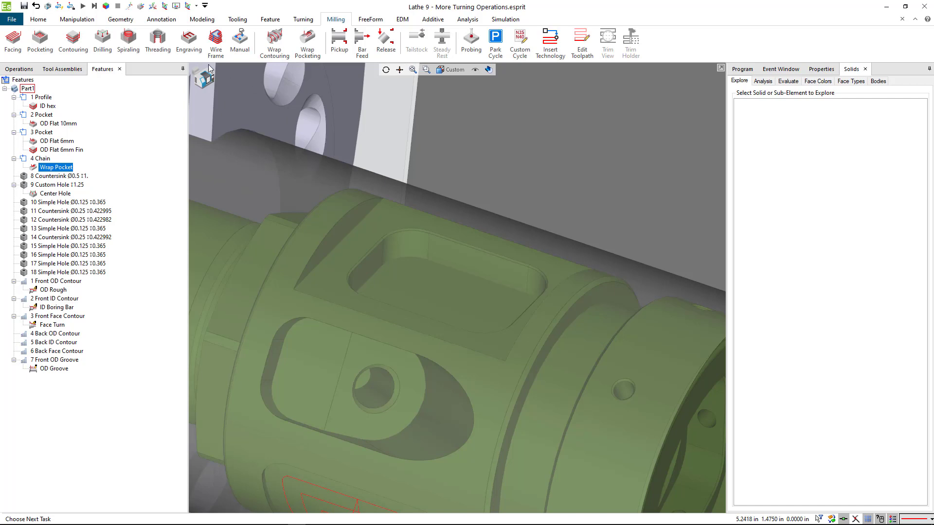
pyautogui.scroll(-5, 92, 25)
pyautogui.click(37, 40)
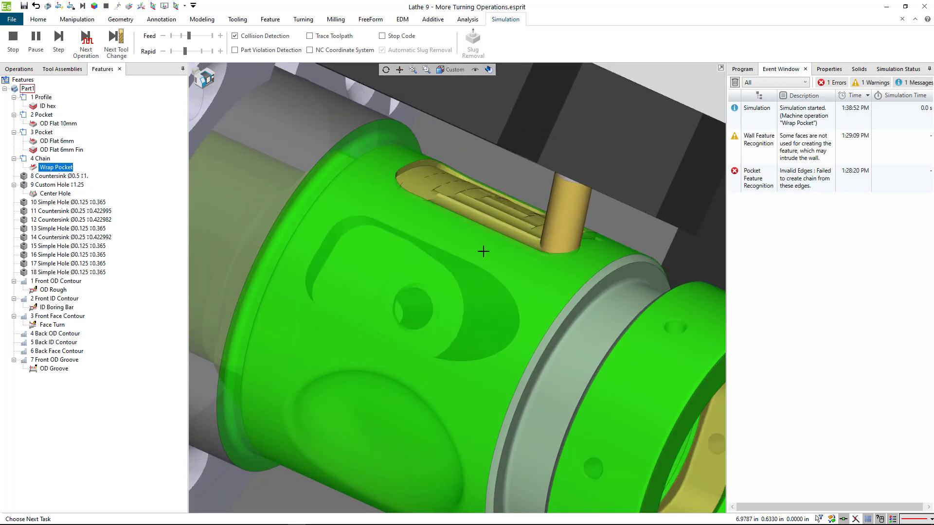
# Zoom in and out on the simulated pocket as the run finishes with 0 errors.
pyautogui.scroll(-5, 486, 251)
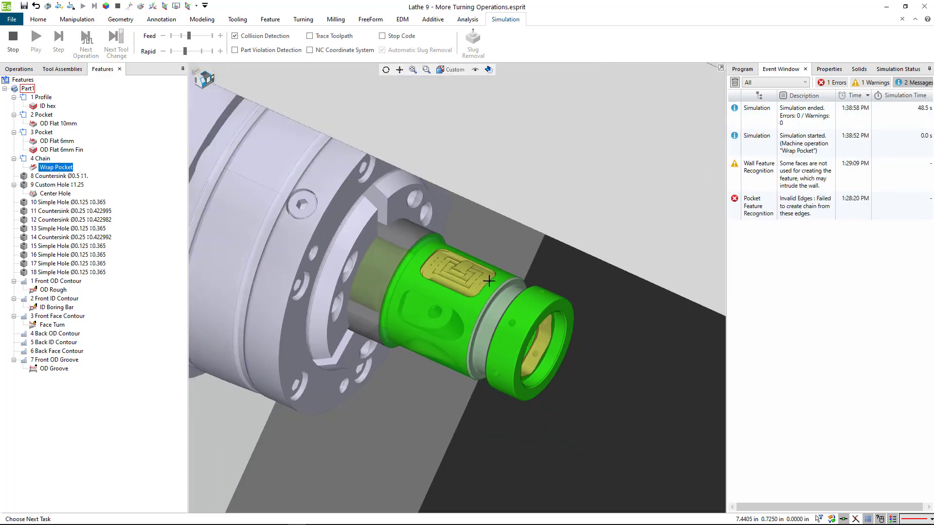
pyautogui.scroll(2, 467, 269)
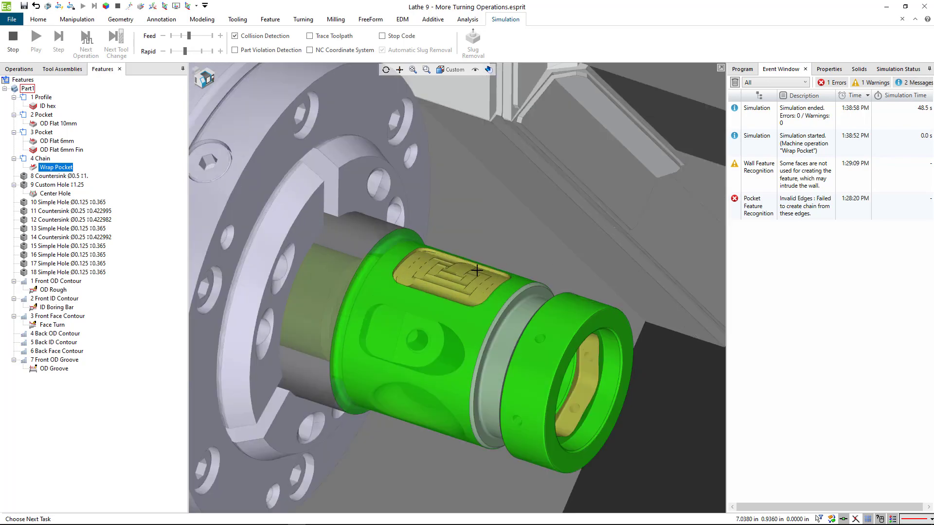
pyautogui.scroll(2, 457, 287)
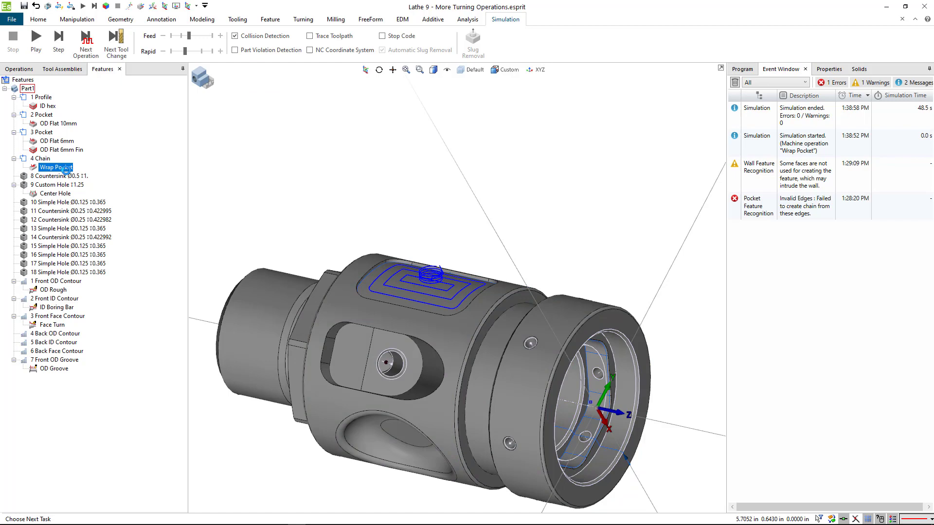
# Reopen Wrap Pocket and reduce its roughing Step Over from 50% to 10%.
pyautogui.doubleClick(66, 168)
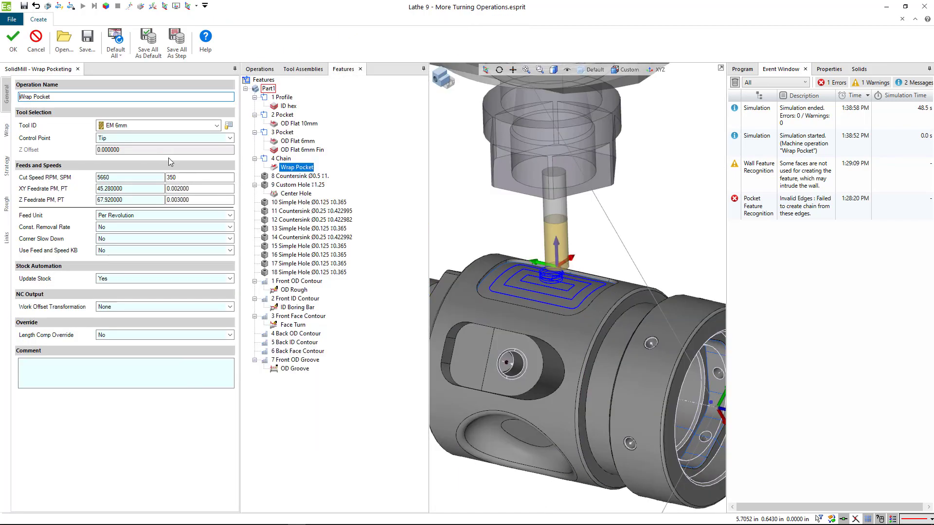
pyautogui.click(7, 166)
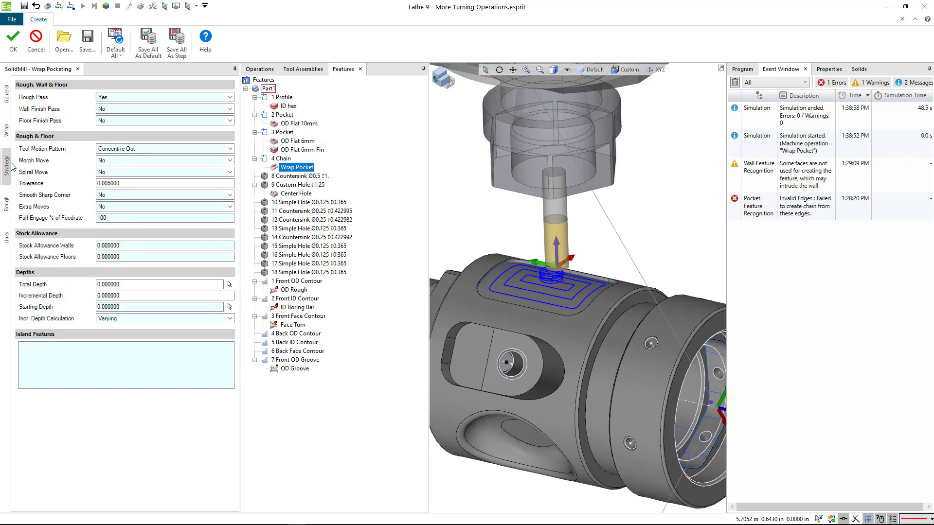
pyautogui.click(6, 204)
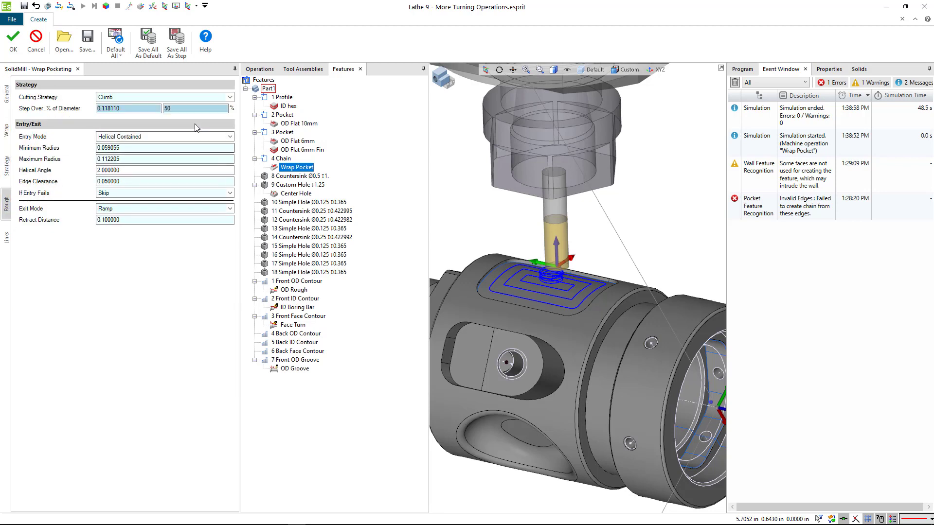
pyautogui.click(164, 108)
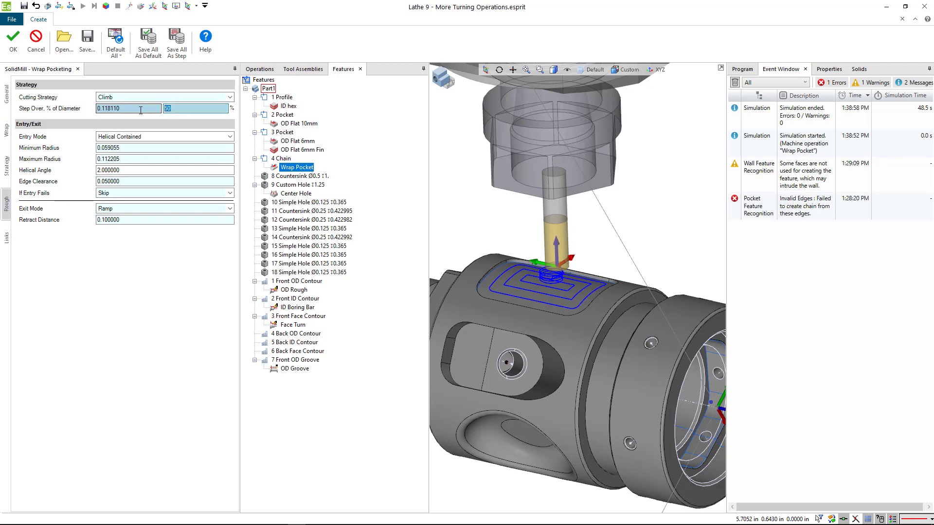
pyautogui.write('10')
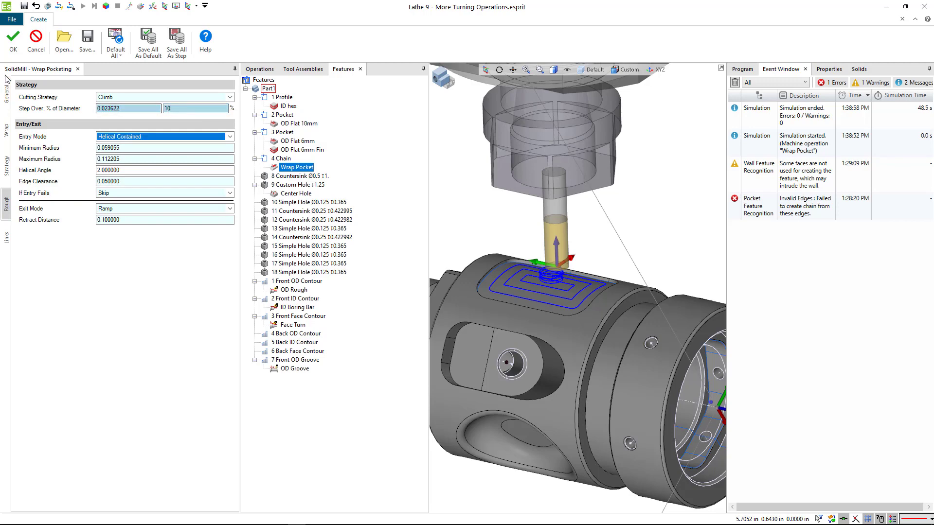
pyautogui.click(13, 41)
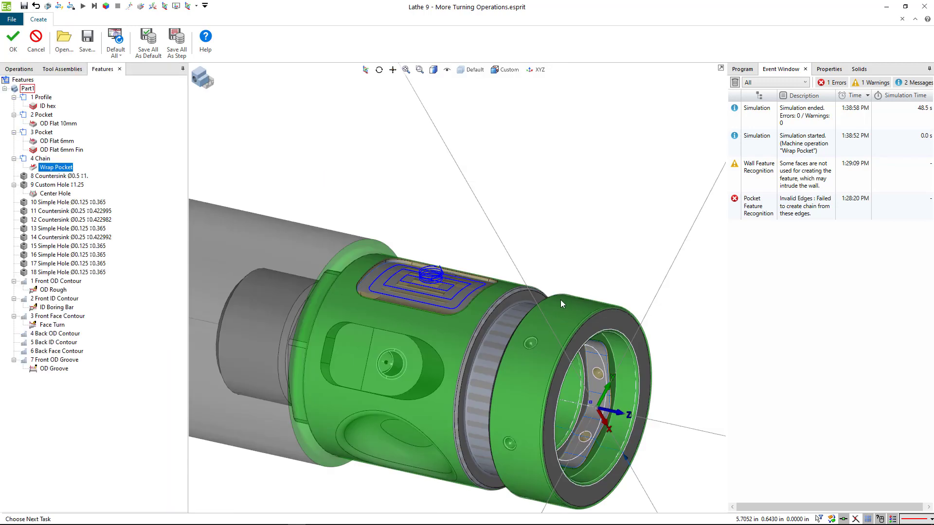
# View the denser 10% toolpath from above and rerun the simulation.
pyautogui.scroll(3, 460, 300)
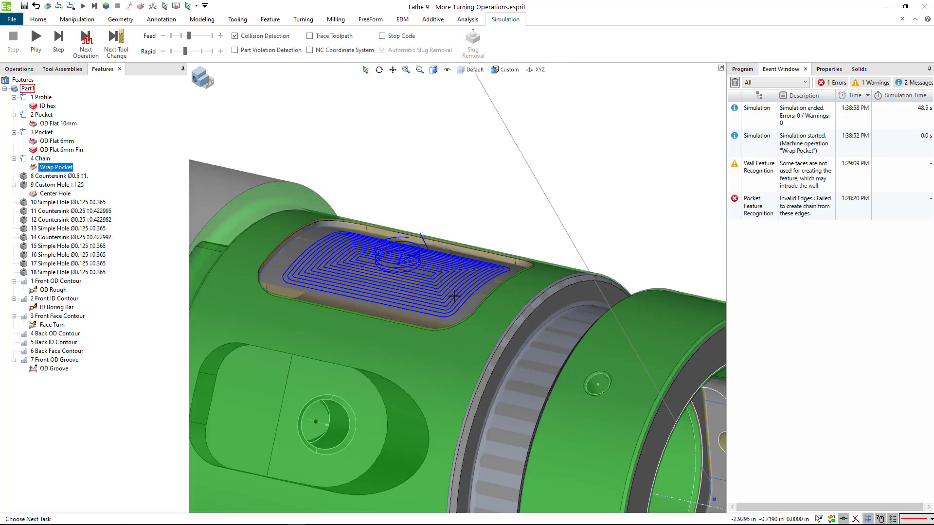
pyautogui.scroll(-1, 461, 291)
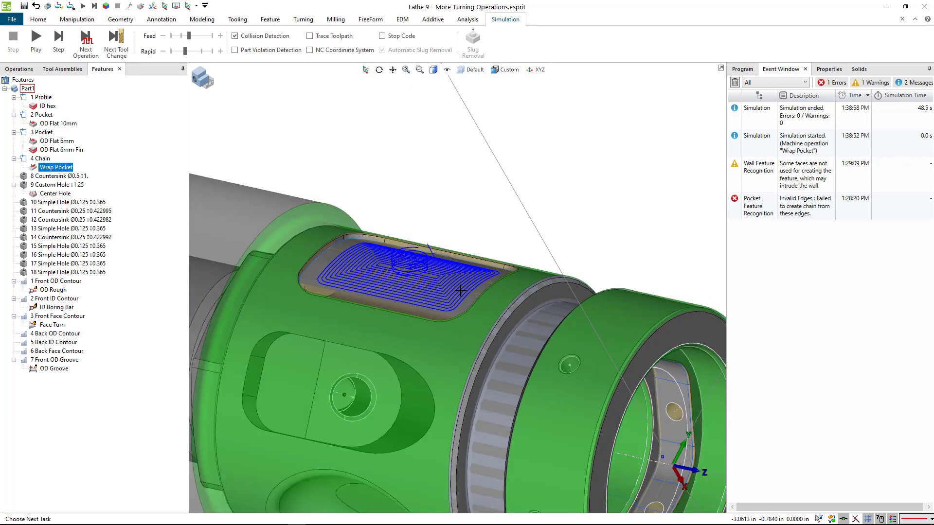
pyautogui.moveTo(459, 289); pyautogui.dragTo(450, 281, button='middle')
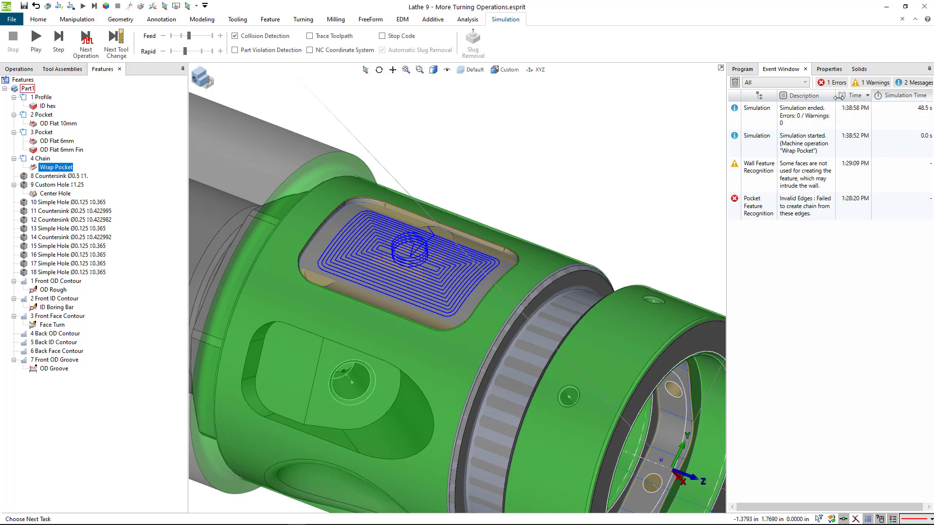
pyautogui.click(36, 39)
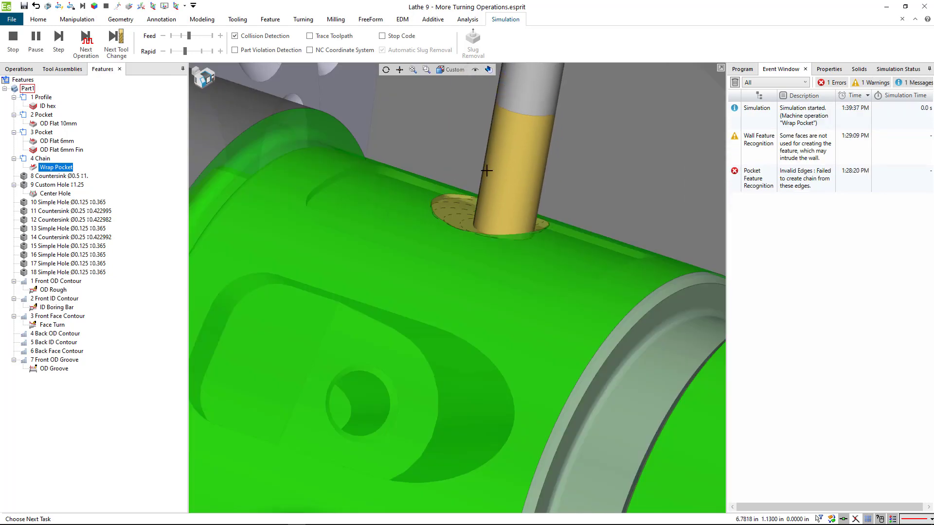
# Zoom, orbit and pan around the simulated part to inspect the cut wrap pocket.
pyautogui.scroll(-5, 484, 170)
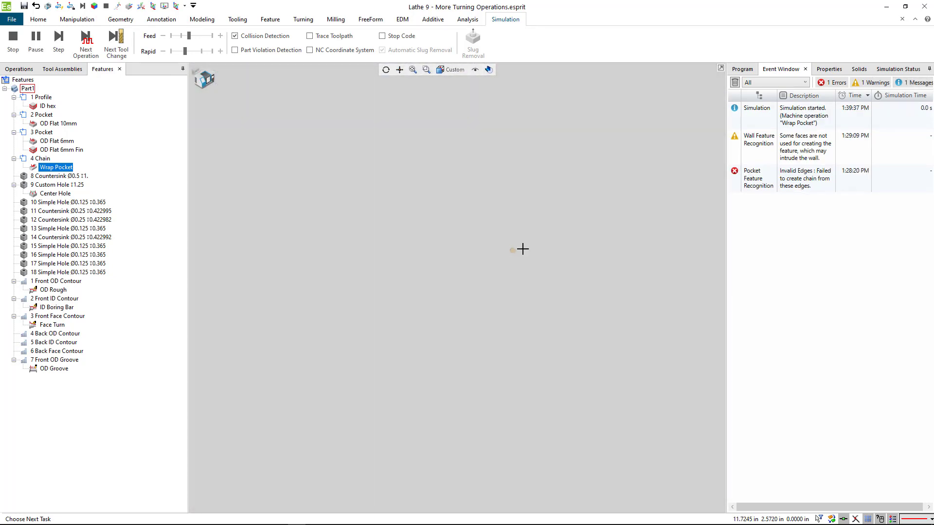
pyautogui.moveTo(520, 248); pyautogui.dragTo(339, 265)
pyautogui.scroll(3, 339, 265)
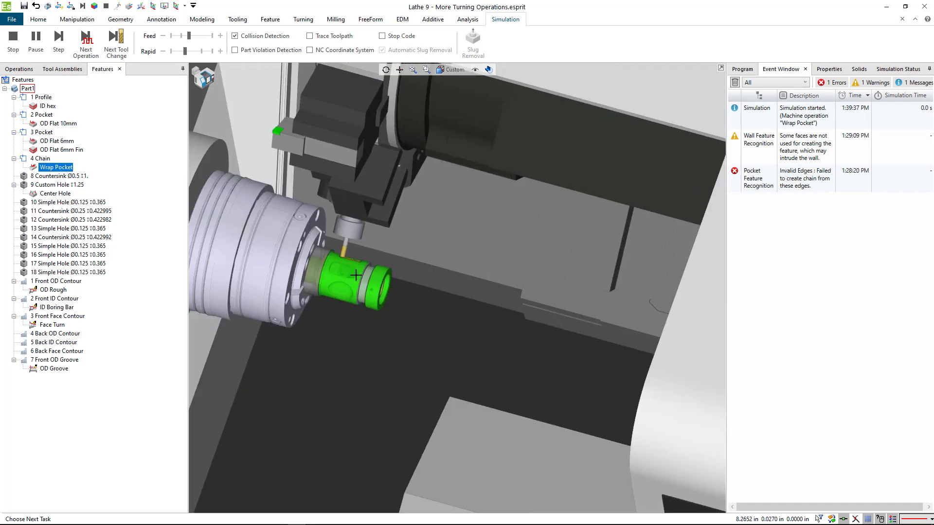
pyautogui.scroll(3, 339, 265)
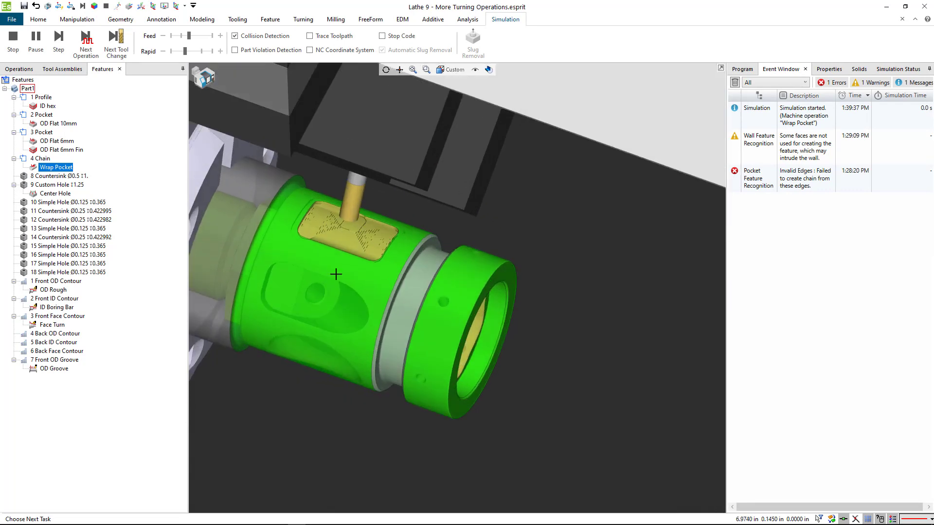
pyautogui.scroll(2, 366, 228)
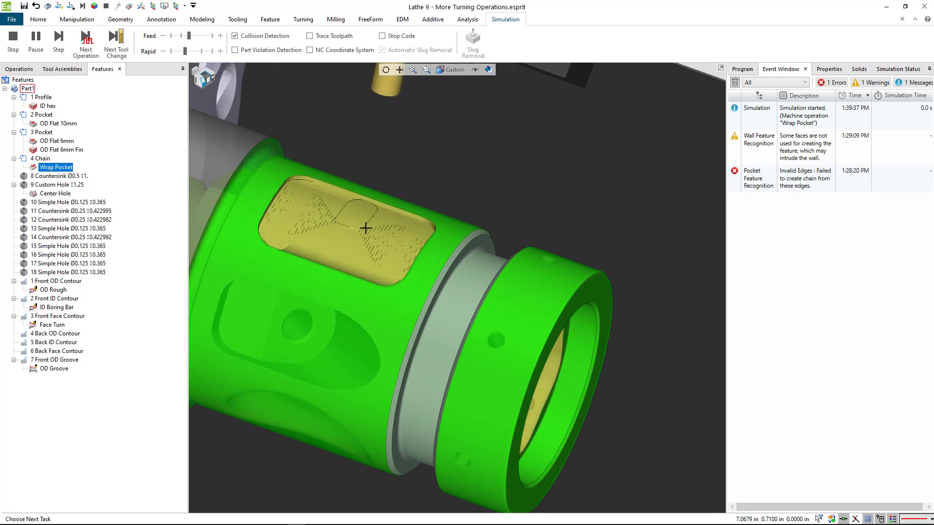
pyautogui.scroll(5, 377, 231)
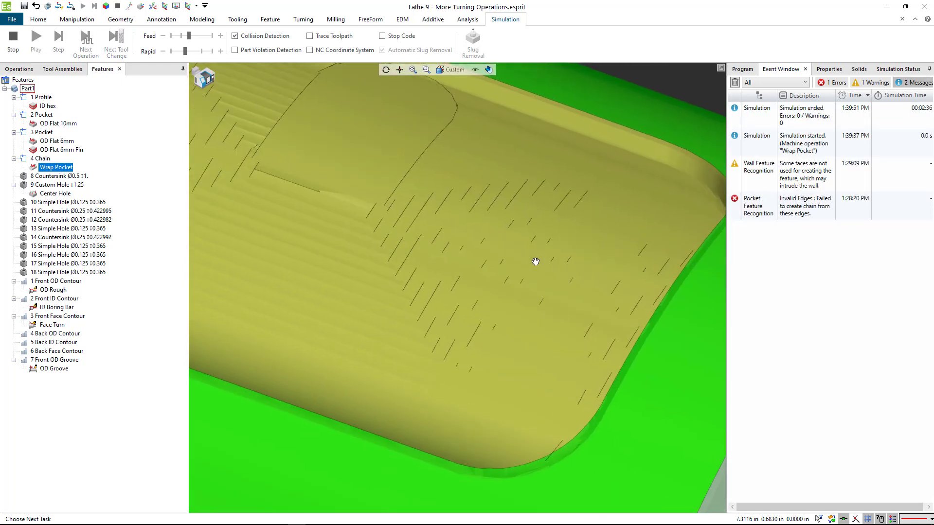
pyautogui.scroll(-6, 532, 256)
pyautogui.moveTo(506, 273); pyautogui.dragTo(504, 261, button='middle')
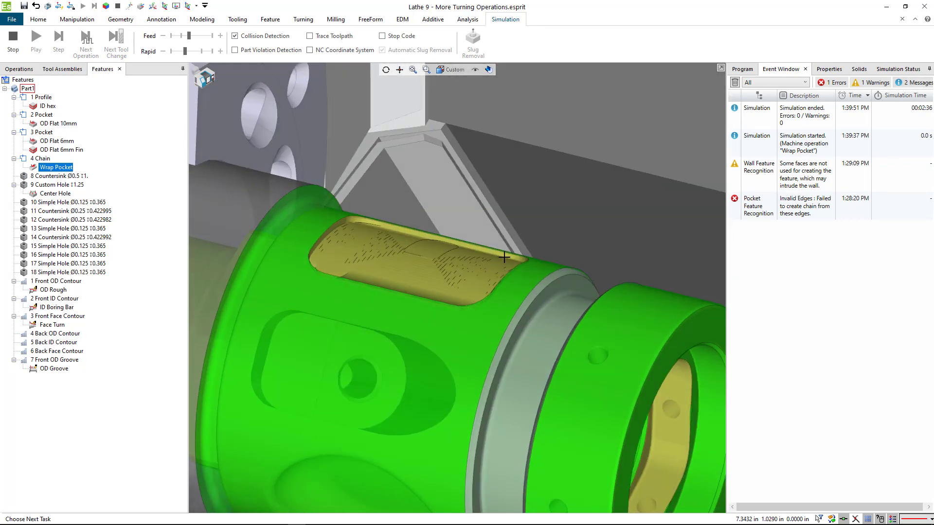
pyautogui.scroll(-3, 436, 279)
pyautogui.moveTo(454, 309); pyautogui.dragTo(446, 253, button='middle')
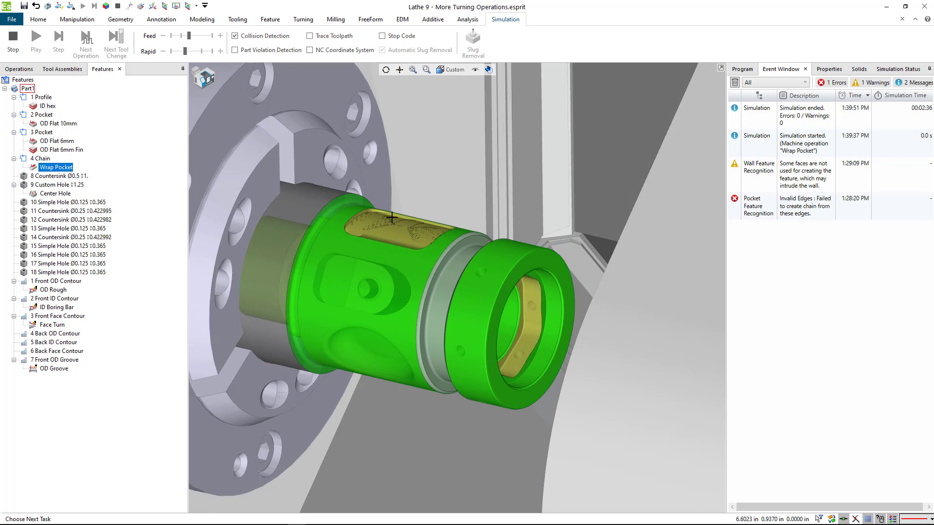
pyautogui.scroll(5, 390, 218)
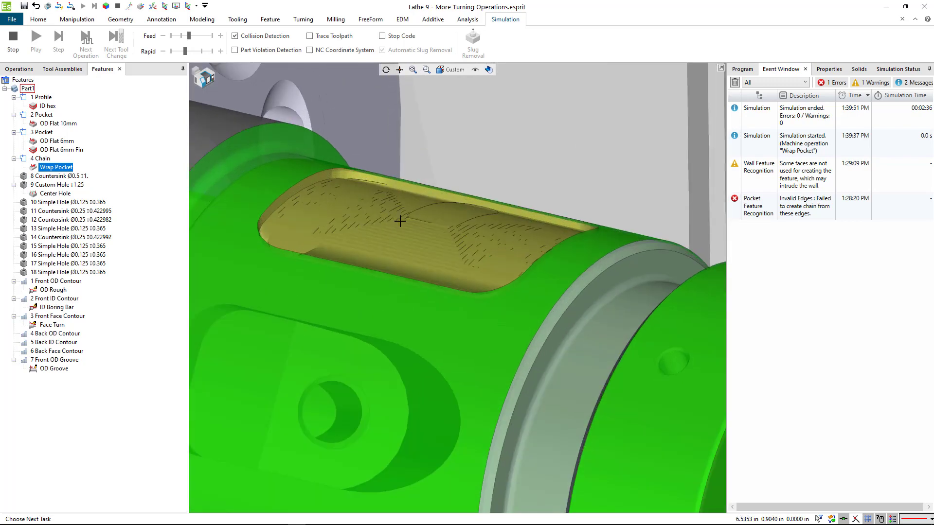
pyautogui.scroll(-3, 494, 228)
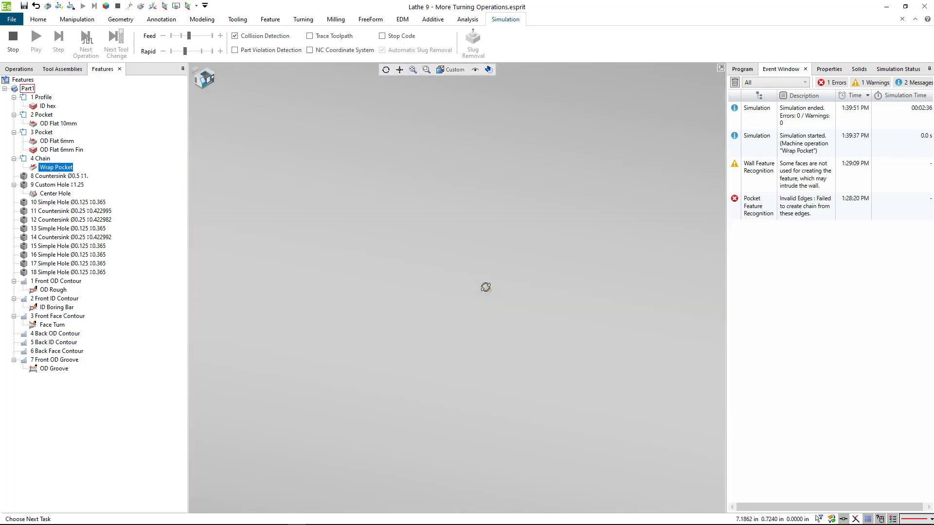
pyautogui.moveTo(489, 290); pyautogui.dragTo(437, 156, button='middle')
# Stop the simulation and select Simple Holes 10, 13, 15, 16, 17 and 18 in the feature tree.
pyautogui.click(13, 42)
pyautogui.scroll(-3, 491, 291)
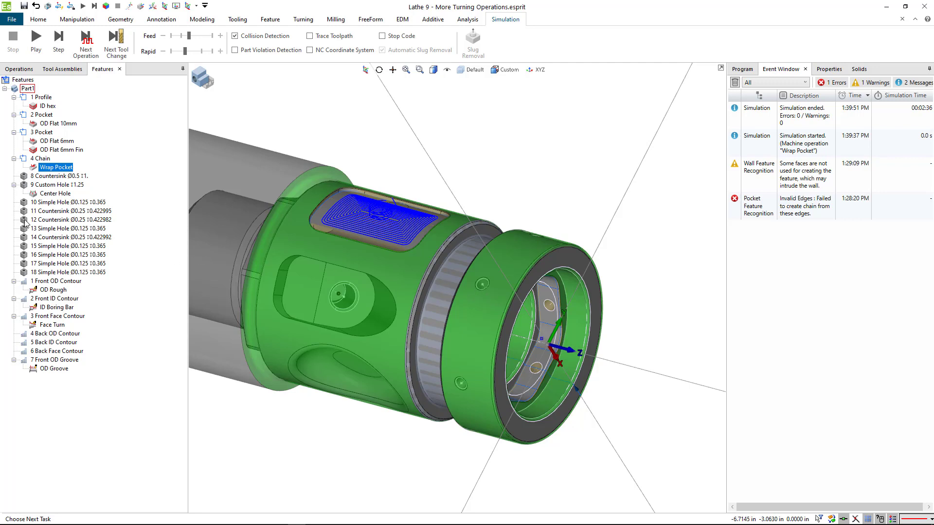
pyautogui.click(68, 202)
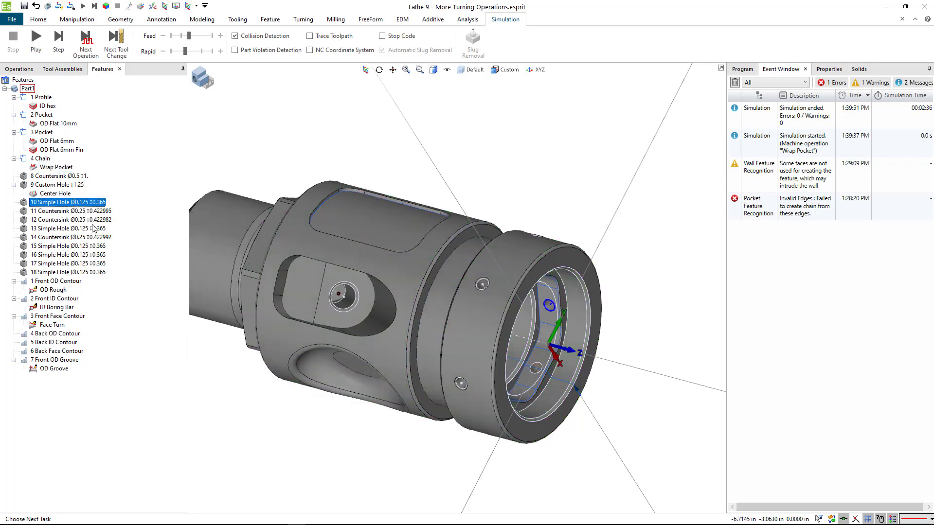
pyautogui.keyDown('ctrl'); pyautogui.click(86, 230); pyautogui.keyUp('ctrl')
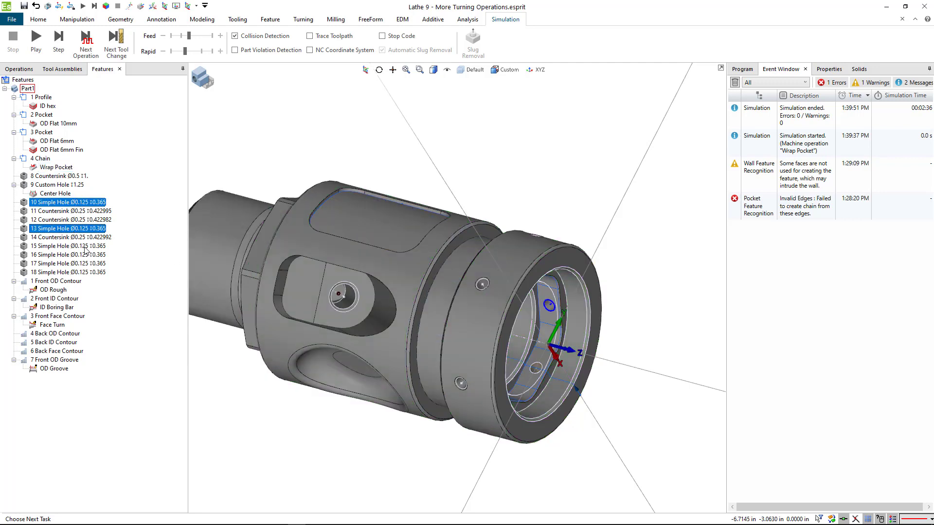
pyautogui.keyDown('ctrl'); pyautogui.click(86, 247); pyautogui.keyUp('ctrl')
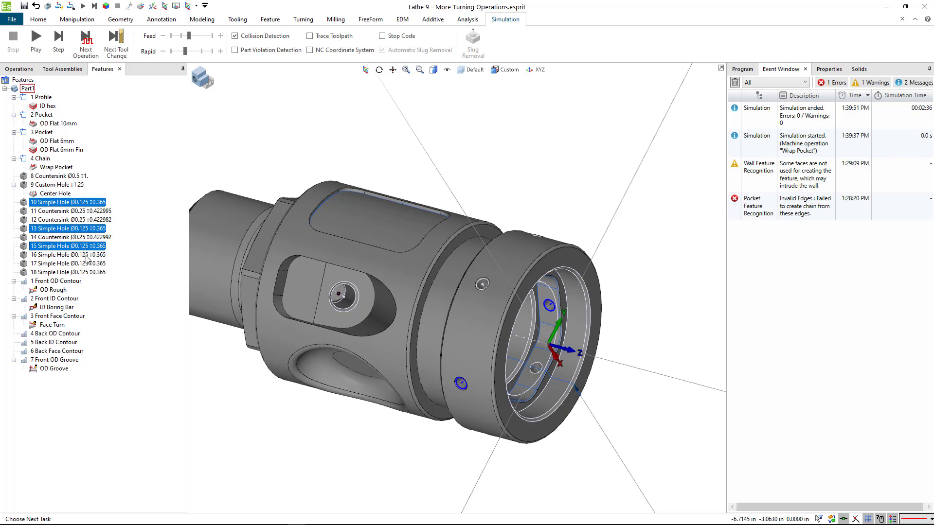
pyautogui.keyDown('ctrl'); pyautogui.click(86, 255); pyautogui.keyUp('ctrl')
pyautogui.keyDown('ctrl'); pyautogui.click(86, 263); pyautogui.keyUp('ctrl')
pyautogui.keyDown('ctrl'); pyautogui.click(87, 272); pyautogui.keyUp('ctrl')
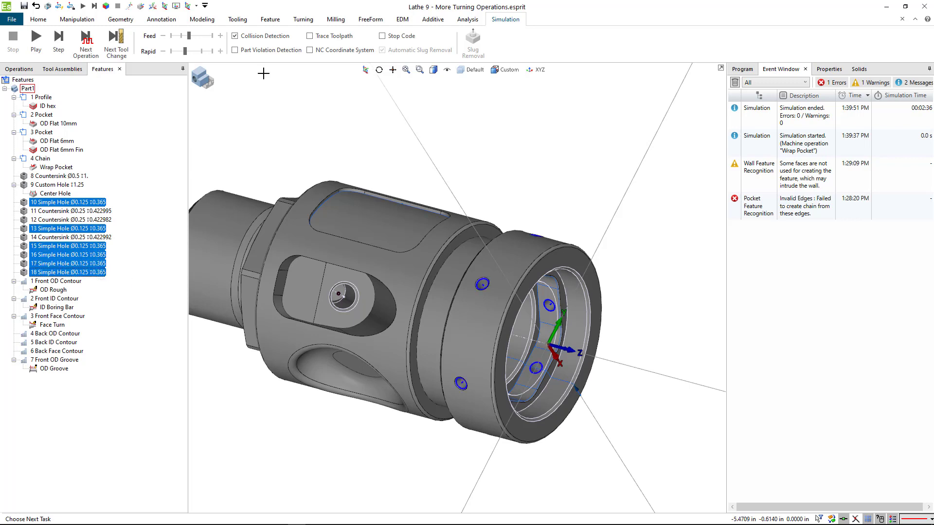
# Inspect the selected holes in wireframe, then return the part to shaded display.
pyautogui.click(433, 70)
pyautogui.click(434, 92)
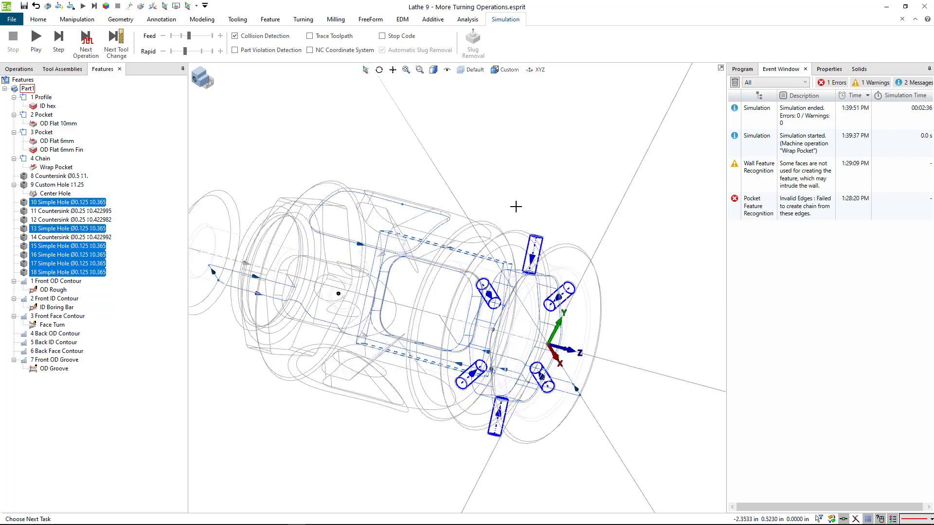
pyautogui.moveTo(584, 221)
pyautogui.mouseDown(button='middle')
pyautogui.moveTo(553, 206)
pyautogui.moveTo(577, 229)
pyautogui.mouseUp(button='middle')
pyautogui.scroll(5, 535, 292)
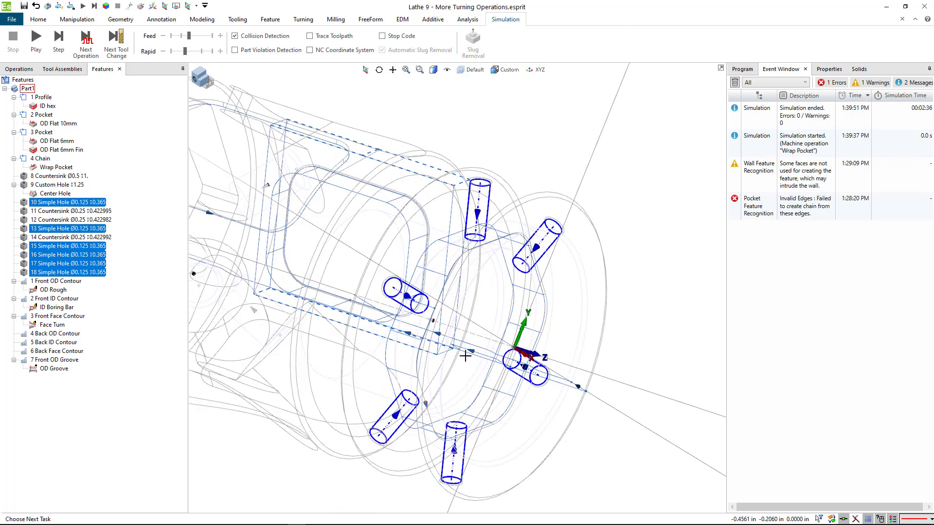
pyautogui.click(433, 69)
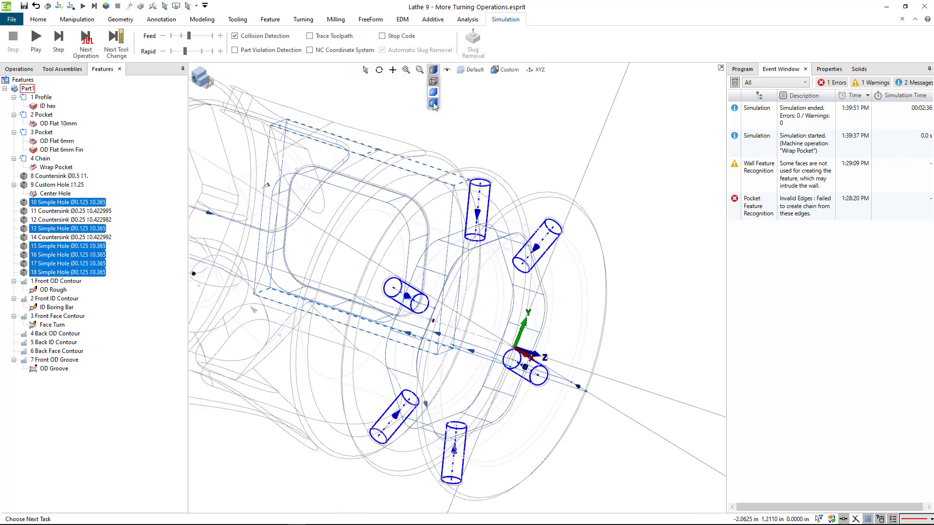
pyautogui.click(433, 103)
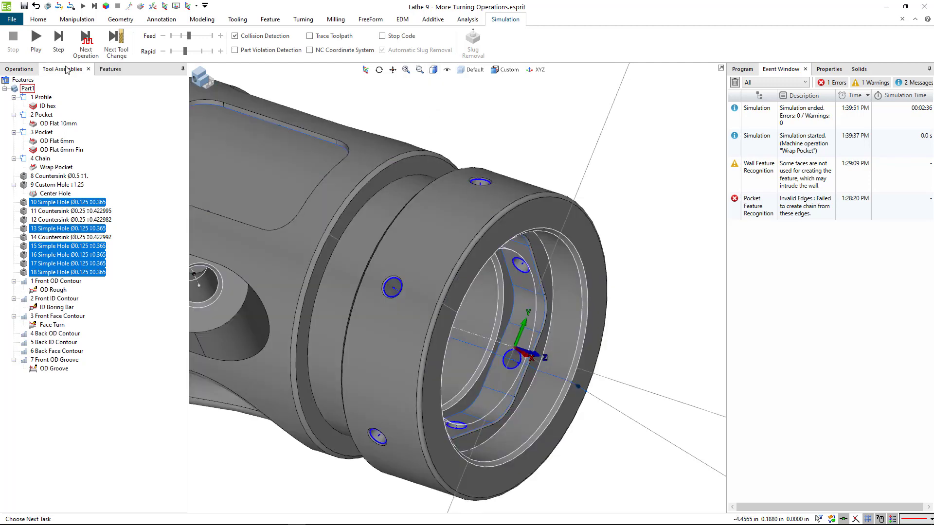
# Browse the turret's tool assemblies, checking drills T5 DR 0.25 in and T8 DR 0201.
pyautogui.click(66, 69)
pyautogui.click(105, 69)
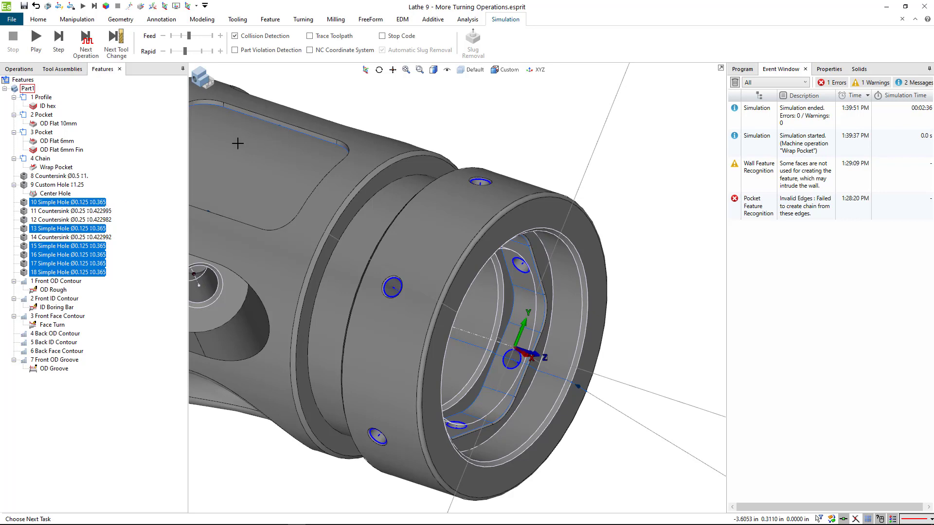
pyautogui.click(64, 69)
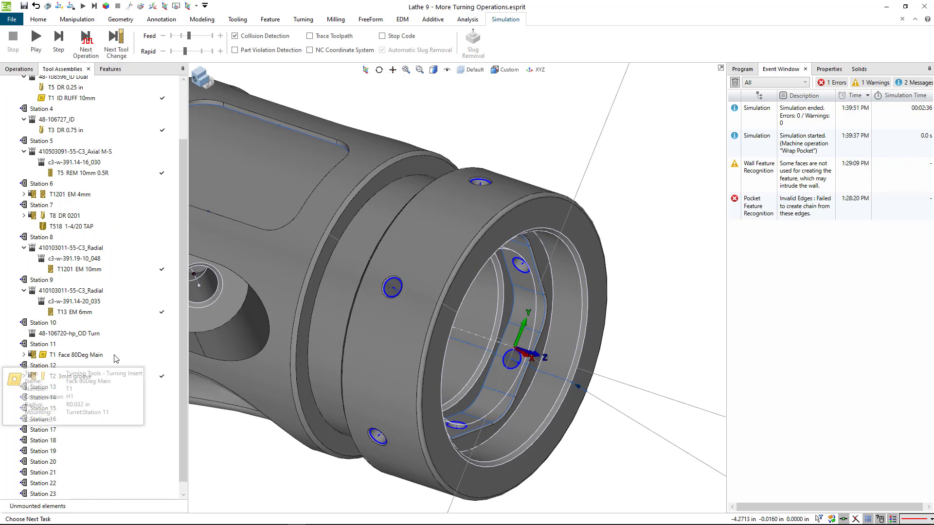
pyautogui.moveTo(179, 265); pyautogui.dragTo(188, 194)
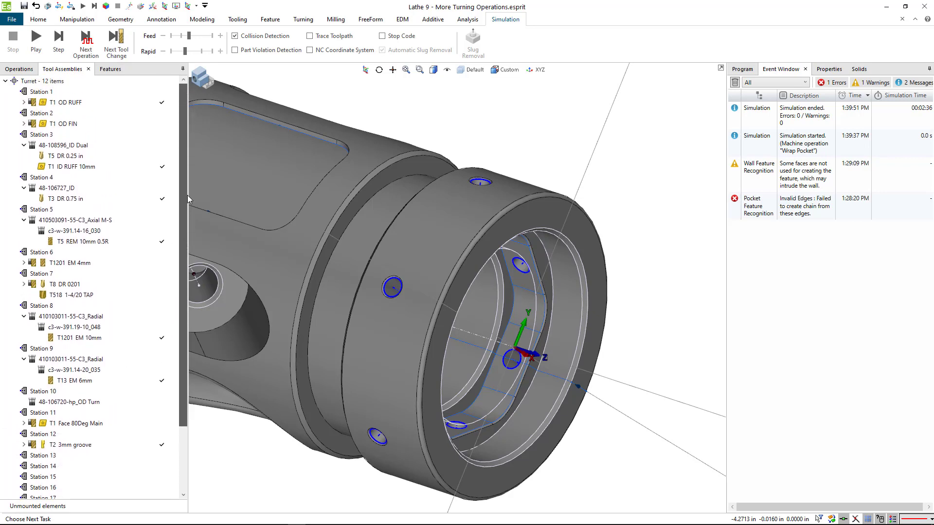
pyautogui.click(86, 159)
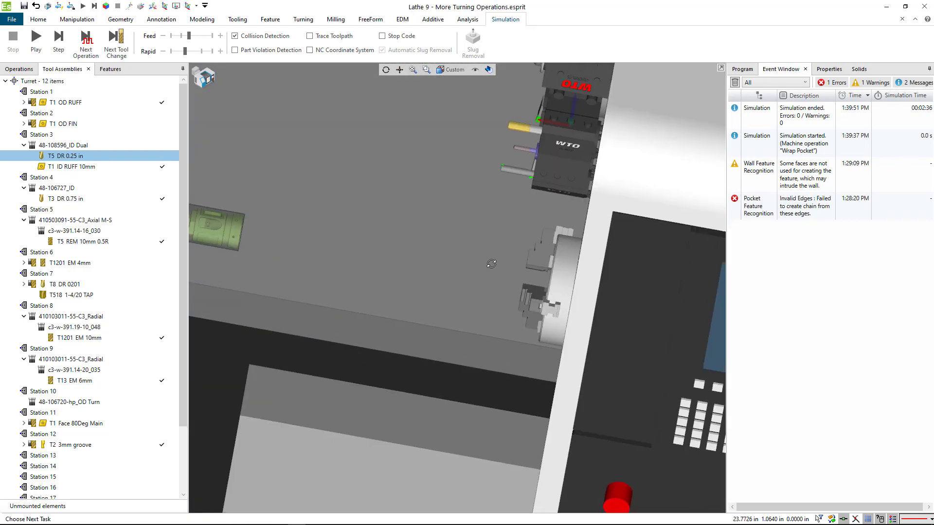
pyautogui.moveTo(490, 262); pyautogui.dragTo(449, 262, button='middle')
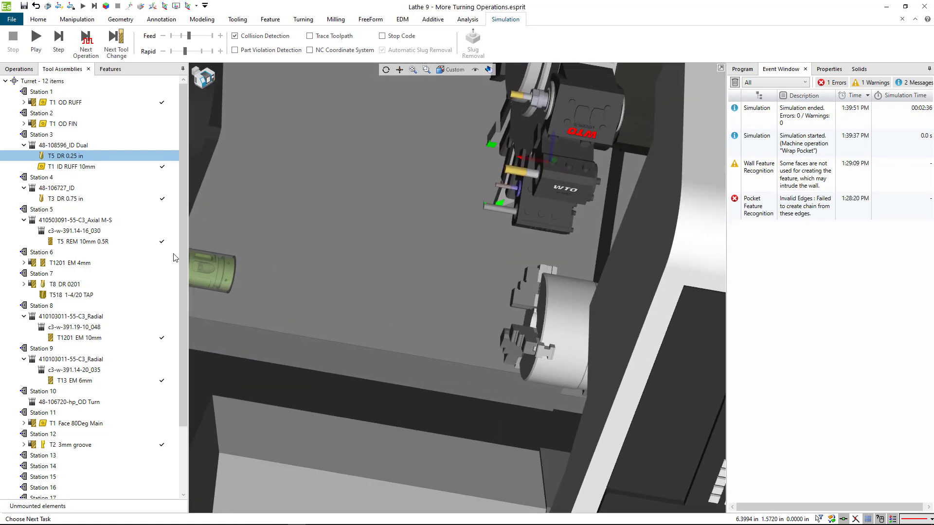
pyautogui.click(78, 286)
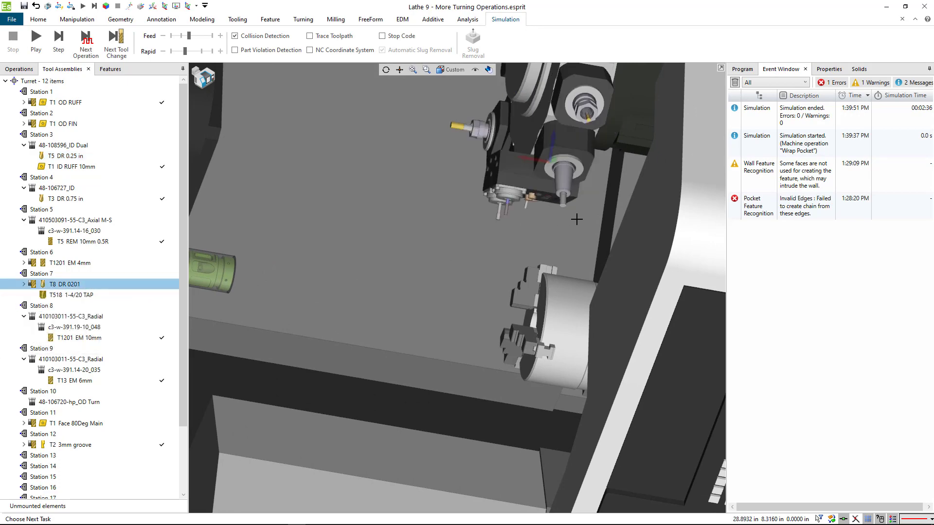
# Reposition the simulation view, then exit simulation back to the model view.
pyautogui.scroll(2, 588, 116)
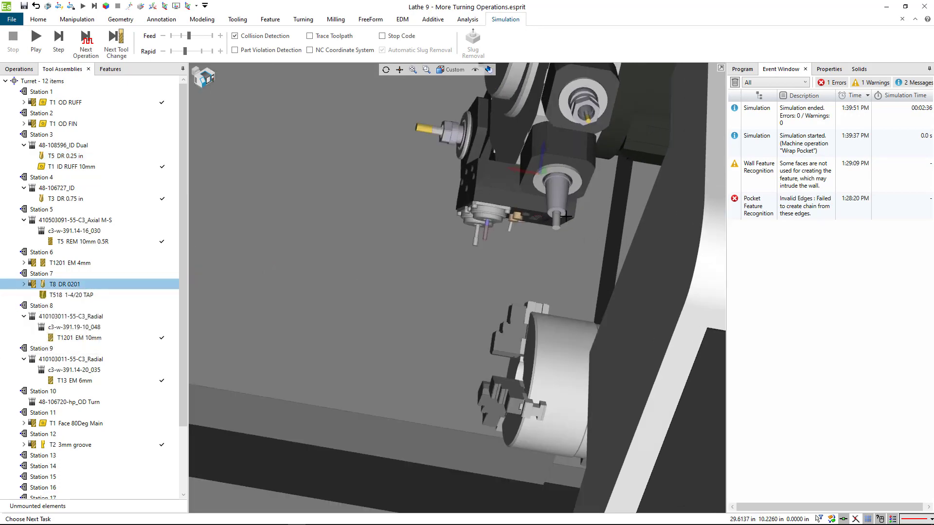
pyautogui.scroll(3, 493, 236)
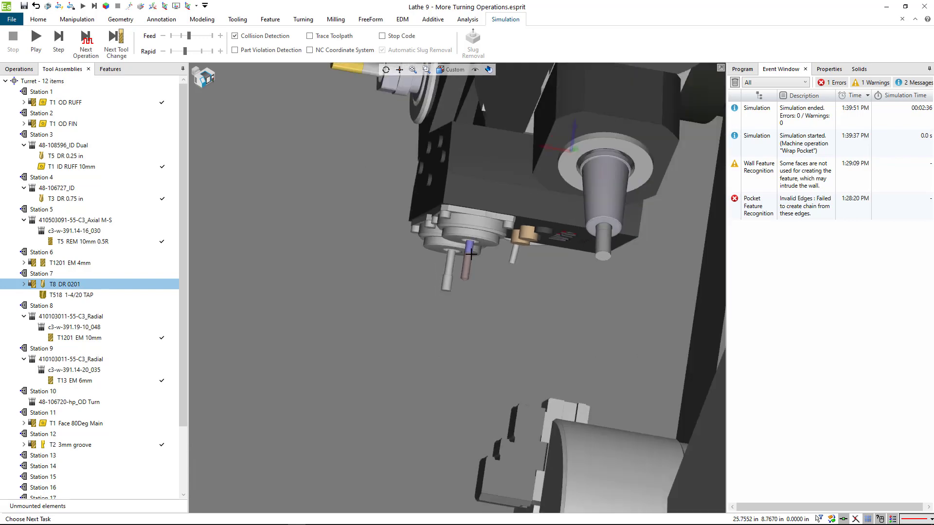
pyautogui.scroll(-1, 497, 259)
pyautogui.scroll(-3, 499, 286)
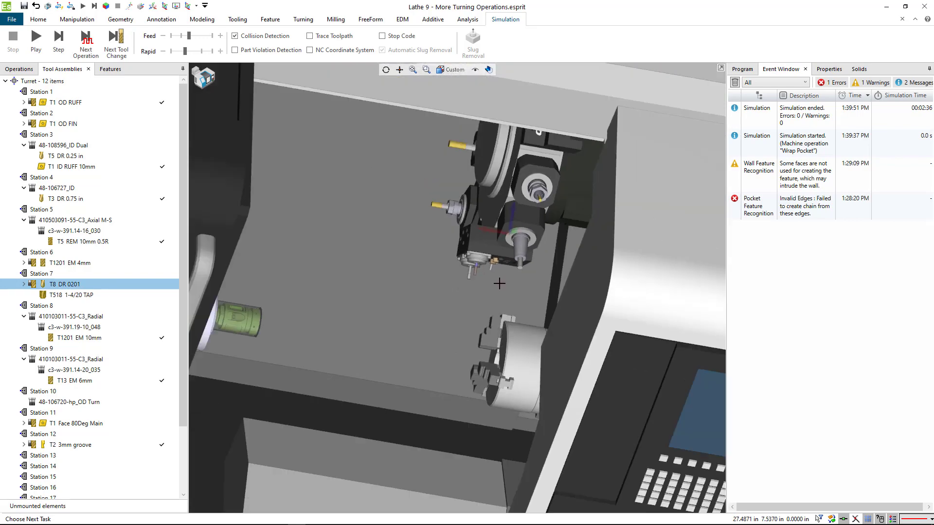
pyautogui.scroll(3, 390, 294)
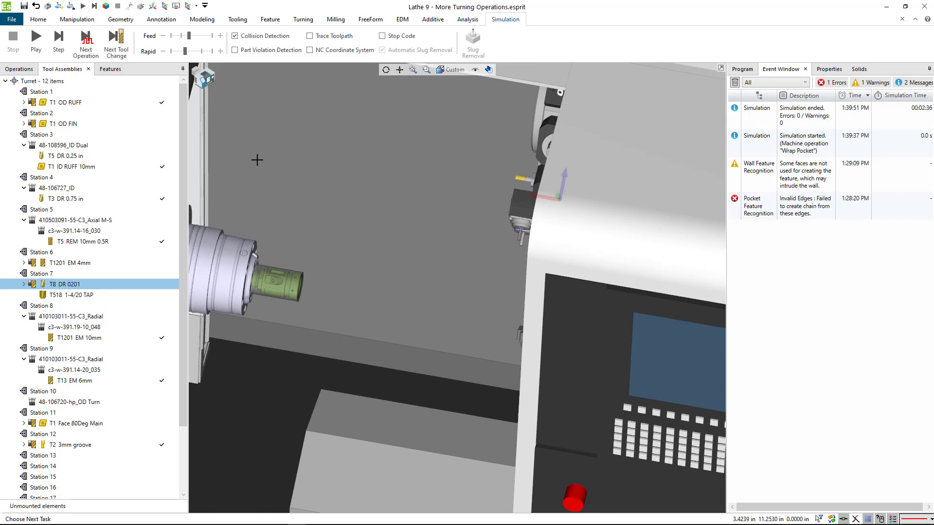
pyautogui.scroll(5, 293, 278)
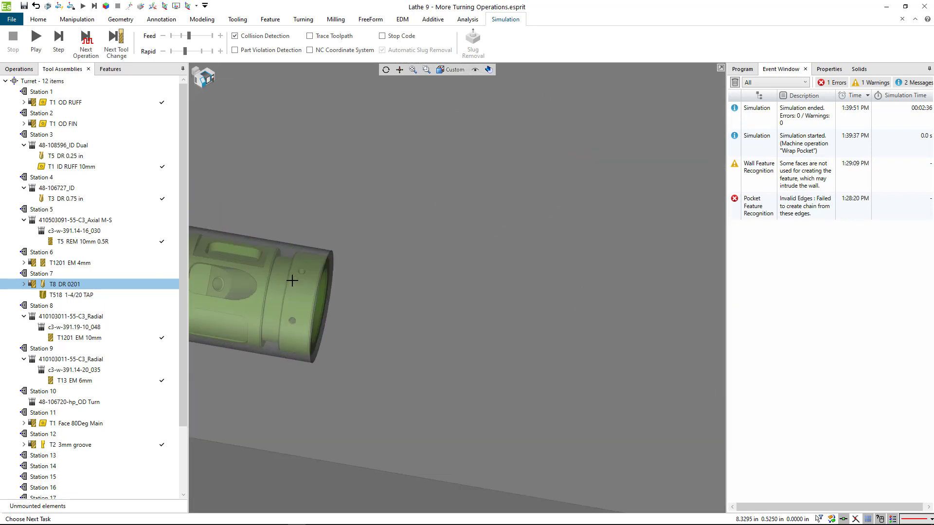
pyautogui.moveTo(332, 261); pyautogui.dragTo(327, 259, button='middle')
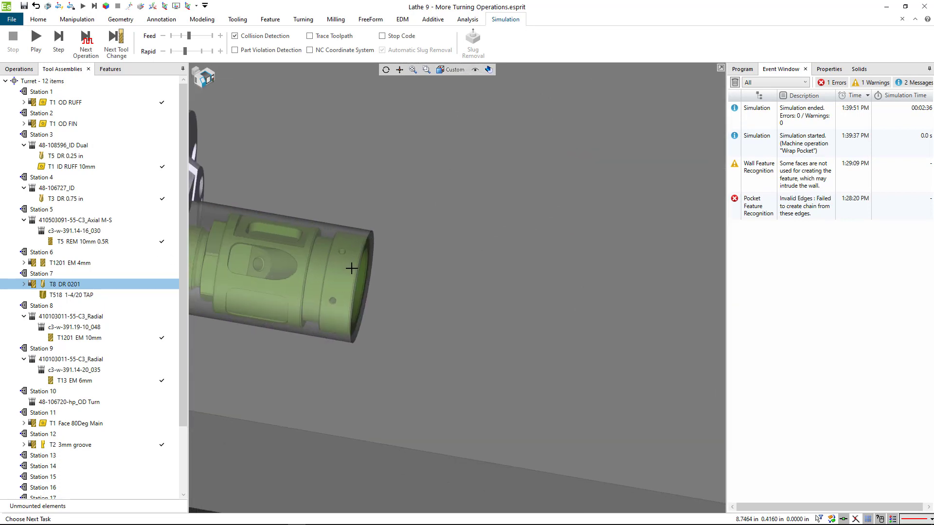
pyautogui.scroll(5, 347, 268)
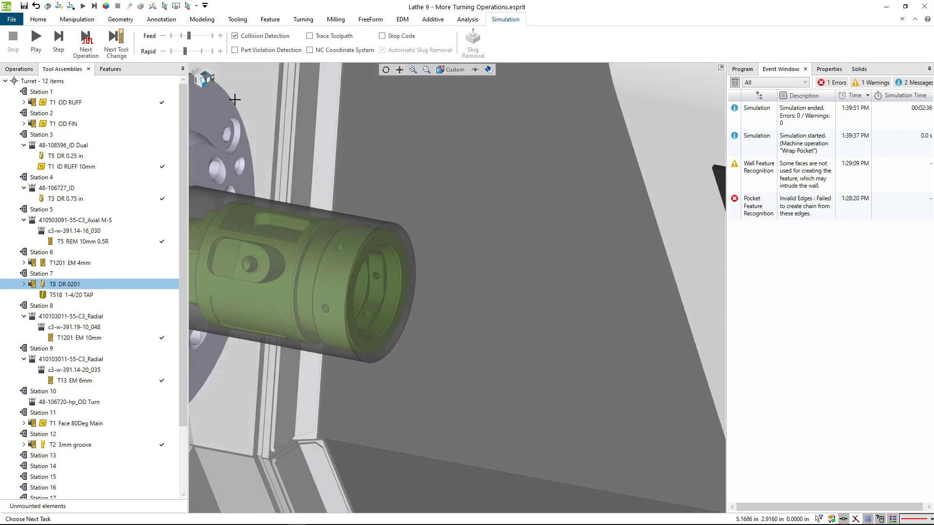
pyautogui.click(205, 78)
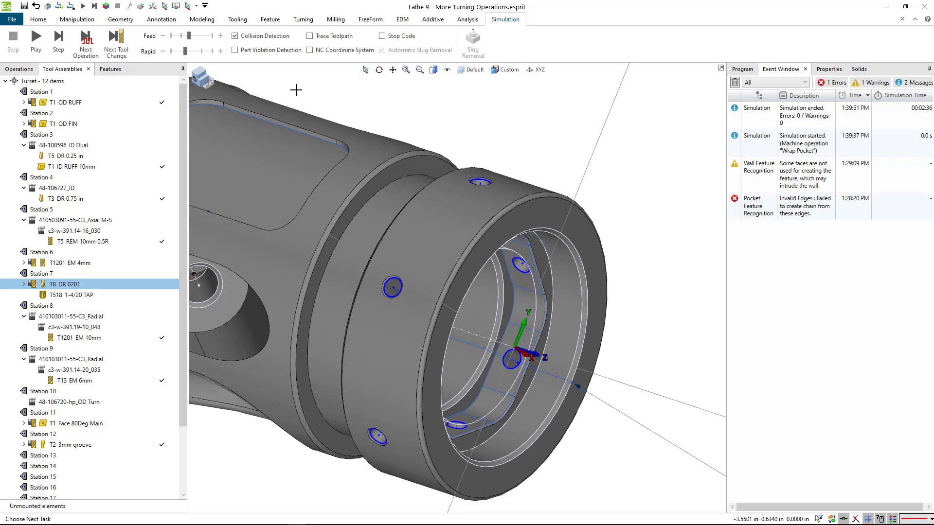
# Create a Drilling operation named 'OD 1/4-20 holes' using drill DR 0201 with through depth 0.03.
pyautogui.click(335, 21)
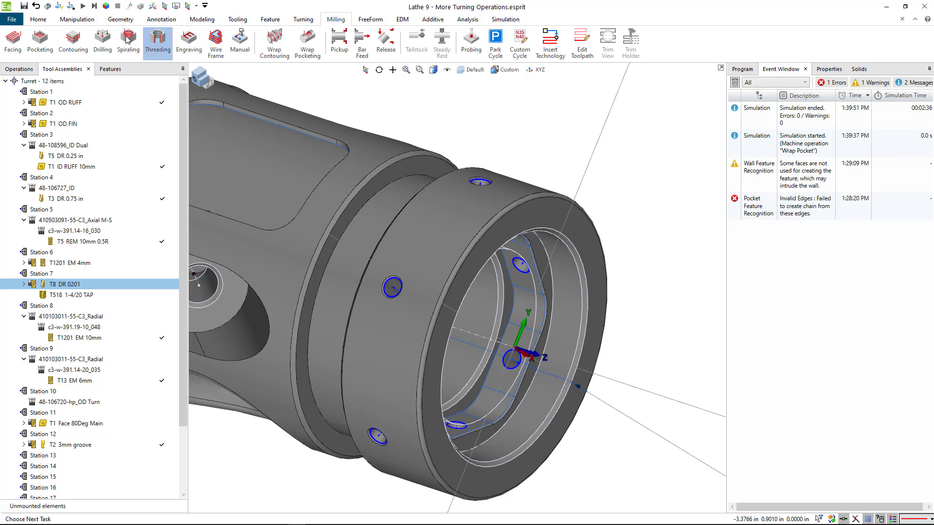
pyautogui.click(103, 42)
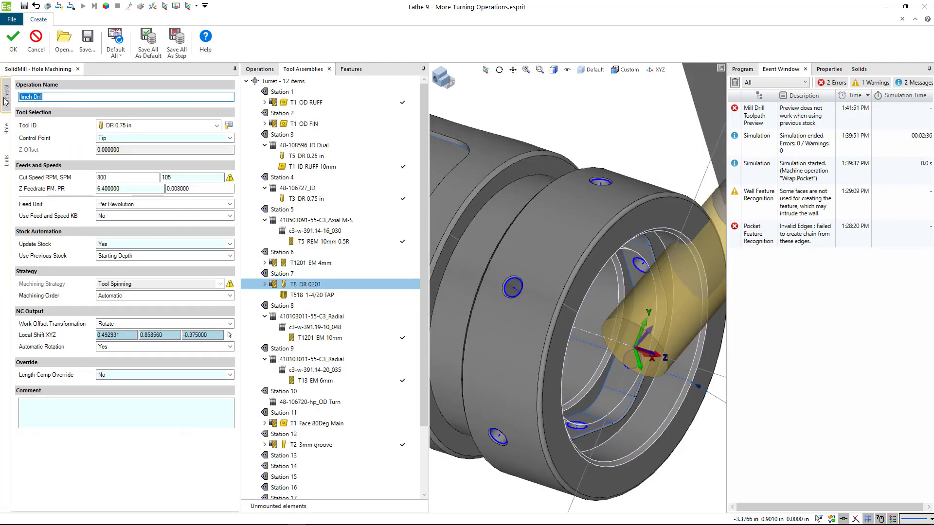
pyautogui.write('OD 1/4-20 holes')
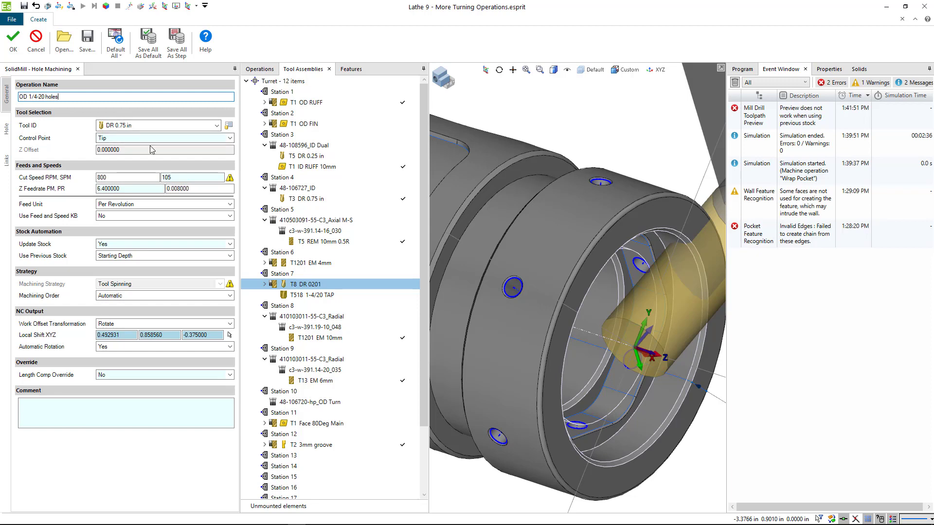
pyautogui.click(155, 125)
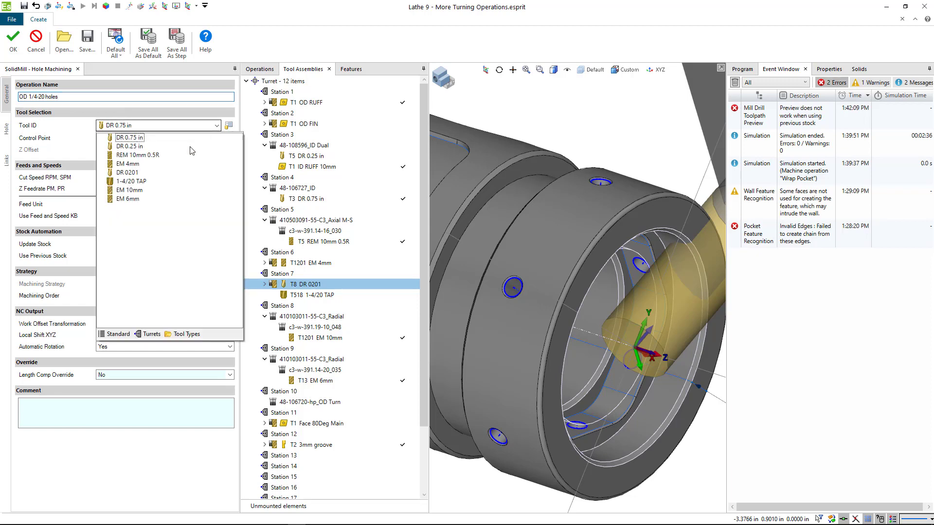
pyautogui.click(130, 173)
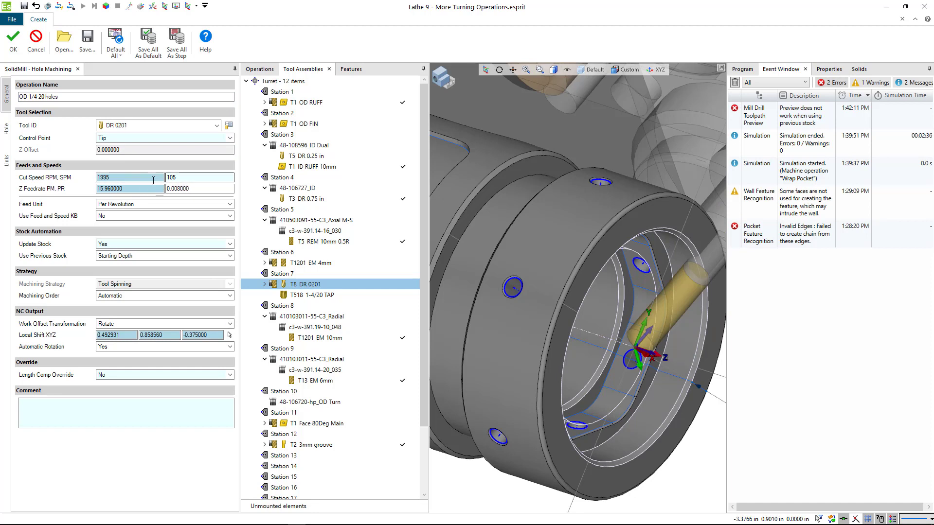
pyautogui.click(6, 128)
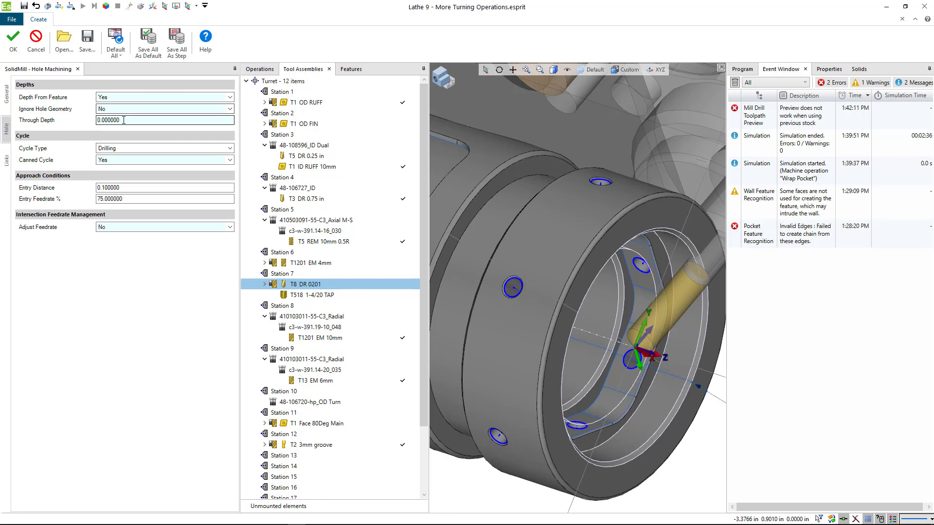
pyautogui.moveTo(119, 120); pyautogui.dragTo(111, 120)
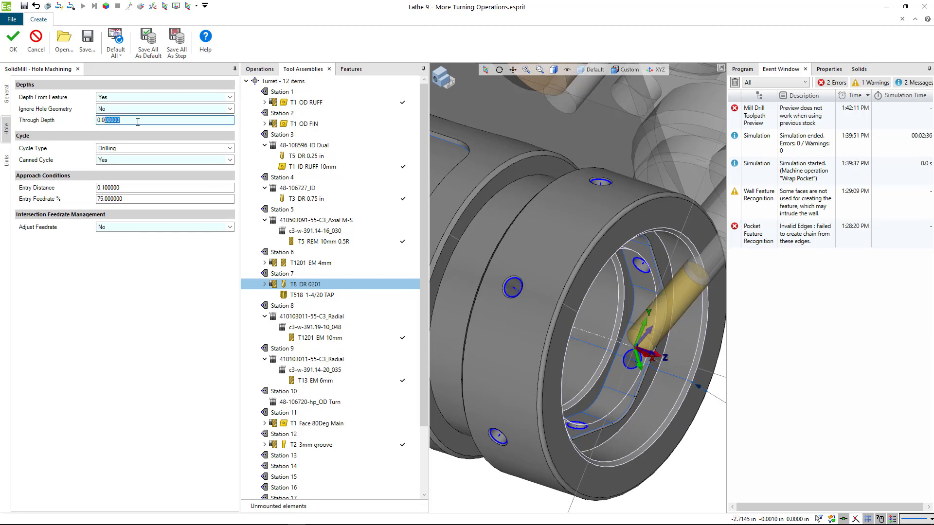
pyautogui.write('3')
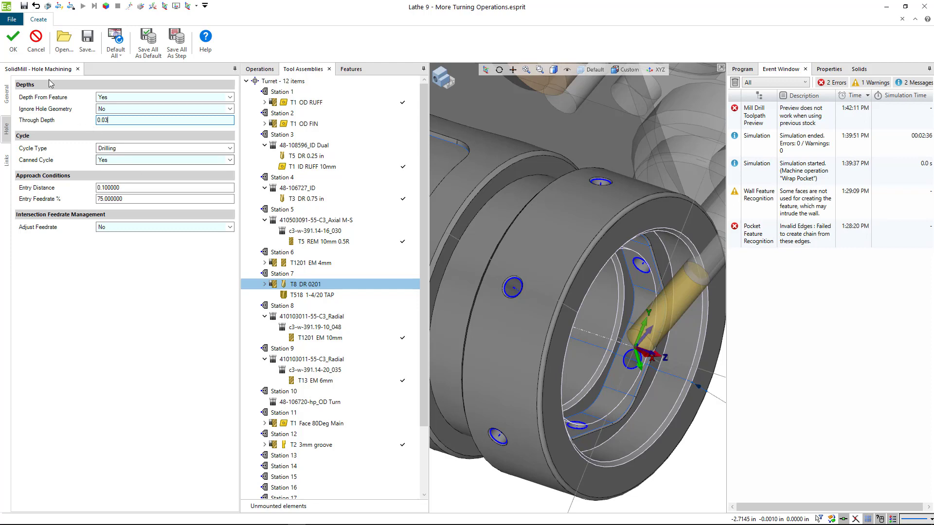
# Accept the operation and select its entries under Simple Holes 10, 13, 15, 16, 17, 18 in wireframe.
pyautogui.click(14, 41)
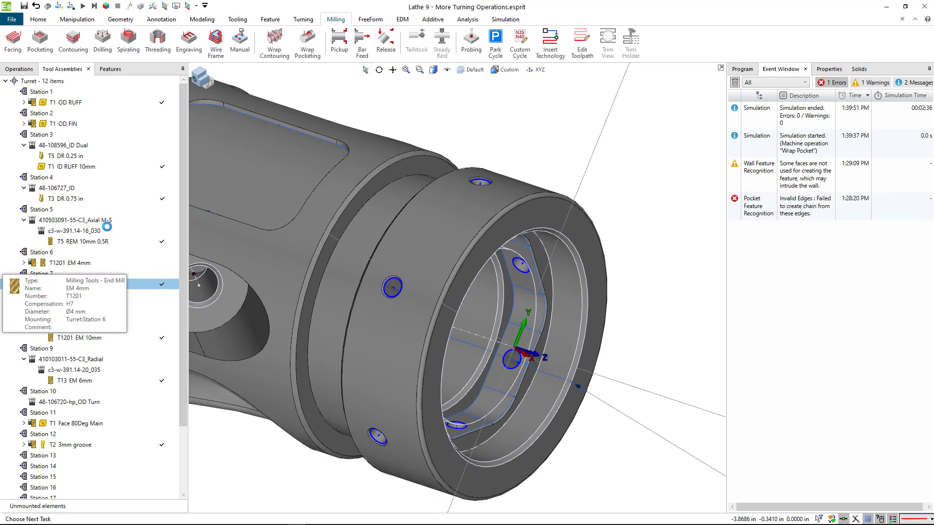
pyautogui.click(108, 69)
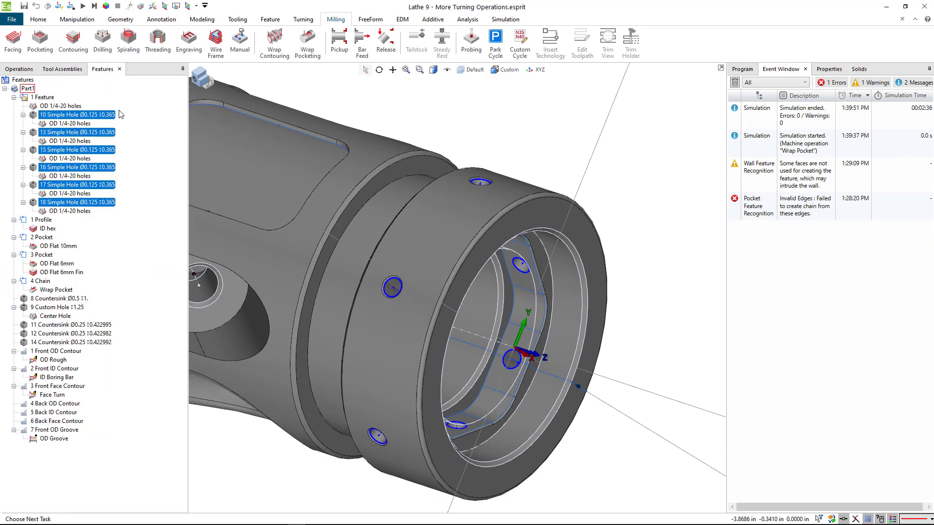
pyautogui.click(68, 123)
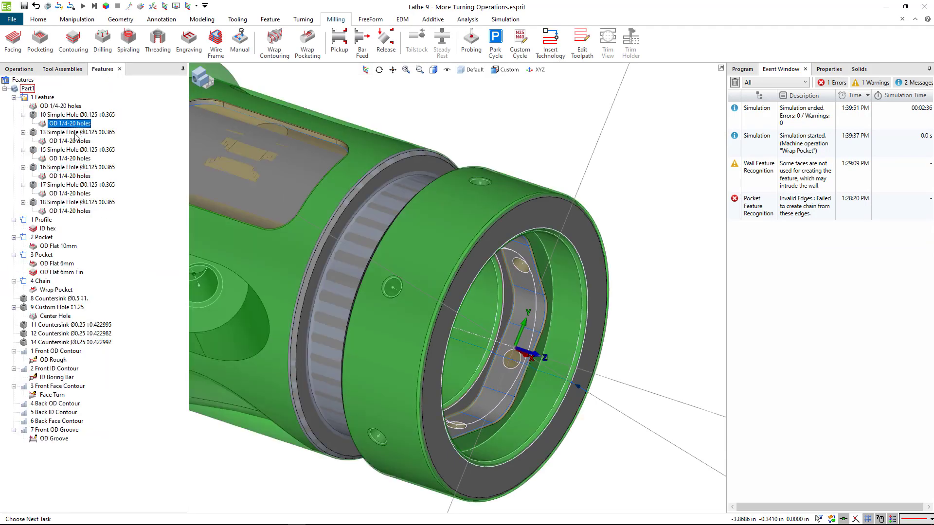
pyautogui.keyDown('ctrl'); pyautogui.click(78, 142); pyautogui.keyUp('ctrl')
pyautogui.keyDown('ctrl'); pyautogui.click(79, 159); pyautogui.keyUp('ctrl')
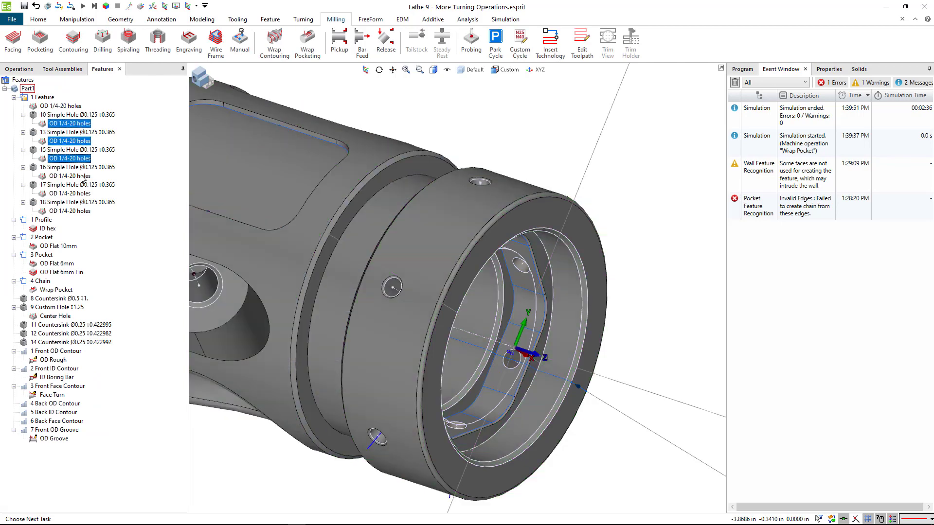
pyautogui.keyDown('ctrl'); pyautogui.click(84, 176); pyautogui.keyUp('ctrl')
pyautogui.keyDown('ctrl'); pyautogui.click(86, 194); pyautogui.keyUp('ctrl')
pyautogui.keyDown('ctrl'); pyautogui.click(88, 211); pyautogui.keyUp('ctrl')
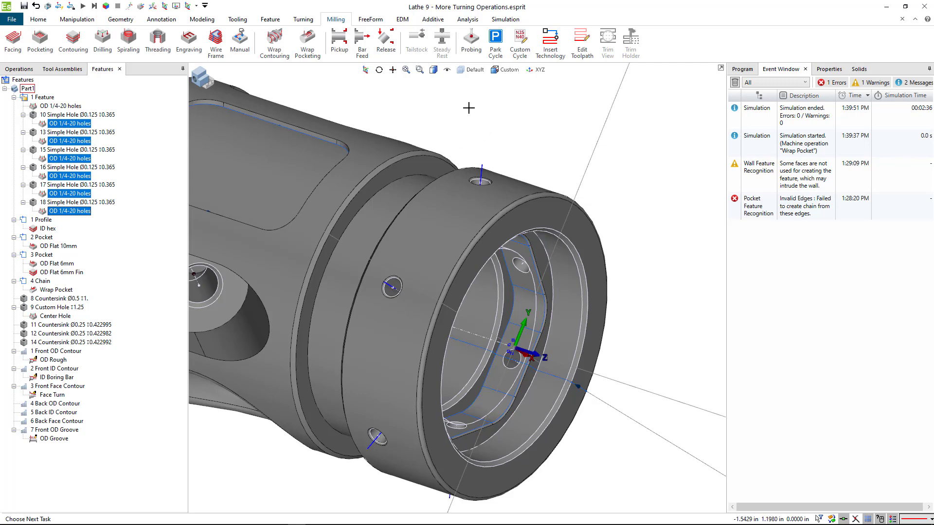
pyautogui.click(433, 69)
pyautogui.moveTo(579, 324); pyautogui.dragTo(566, 305, button='middle')
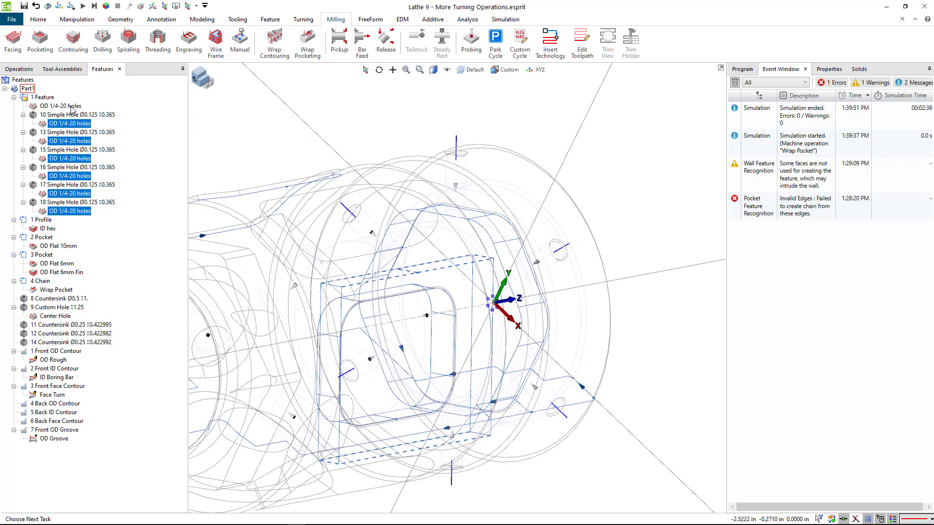
# Check the OD 1/4-20 holes entries under holes 10, 13, 16, then highlight holes 18 through 15.
pyautogui.click(78, 106)
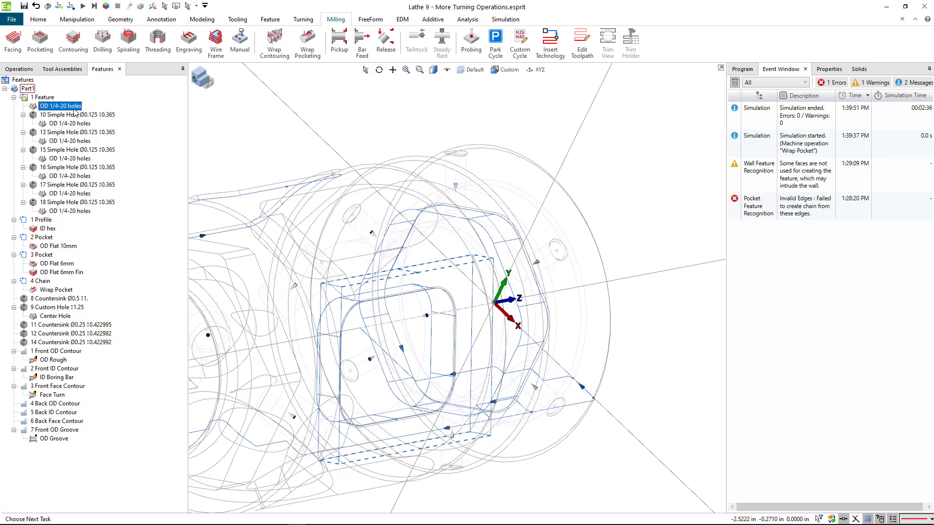
pyautogui.click(79, 124)
pyautogui.click(84, 141)
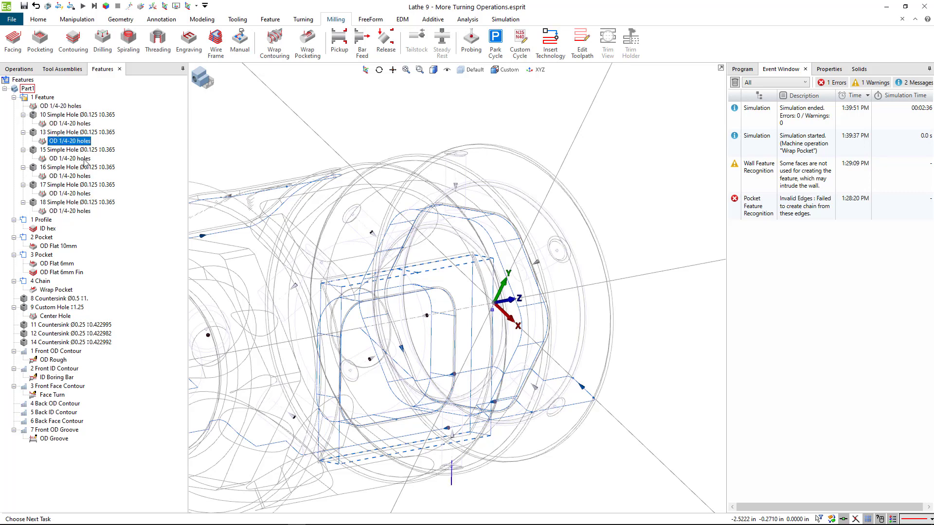
pyautogui.click(85, 176)
pyautogui.click(77, 107)
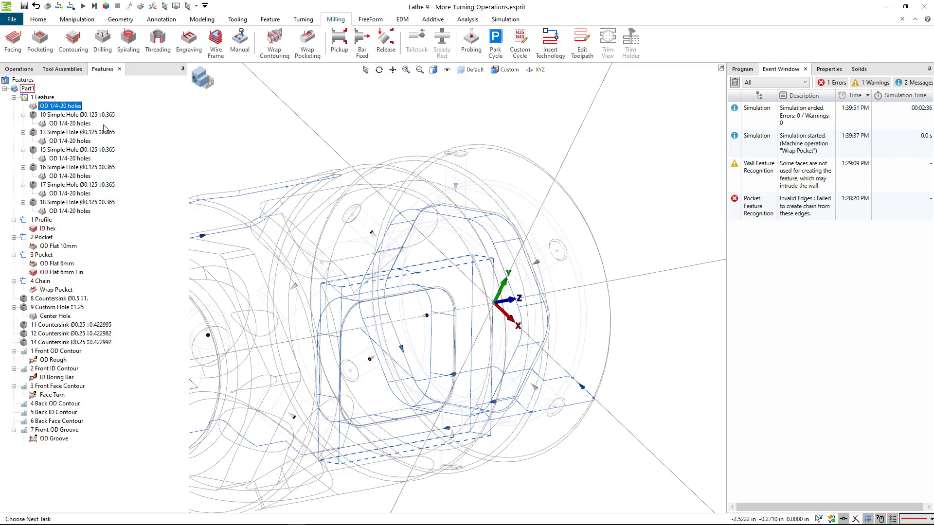
pyautogui.click(106, 202)
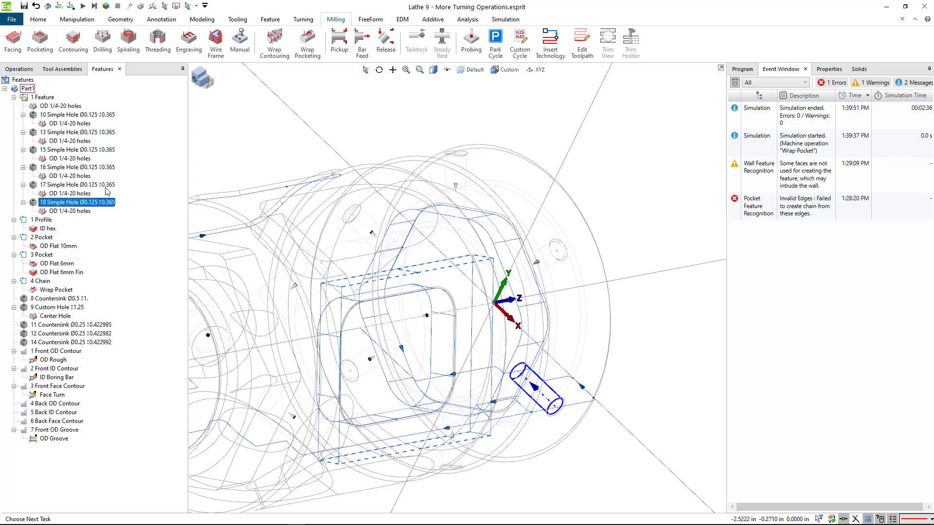
pyautogui.click(107, 185)
pyautogui.click(106, 168)
pyautogui.click(102, 151)
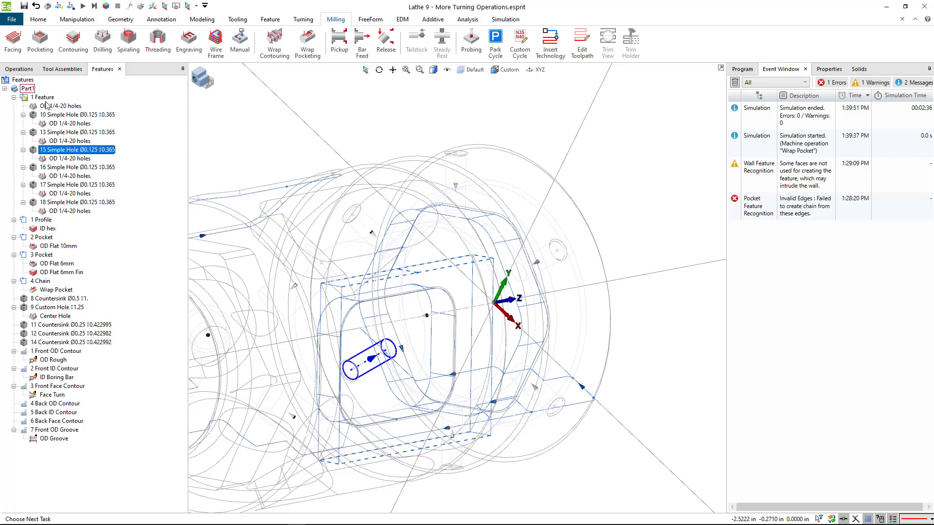
# Collapse and re-expand 1 Feature, recheck holes 10 through 16, and switch to simulation view.
pyautogui.click(14, 98)
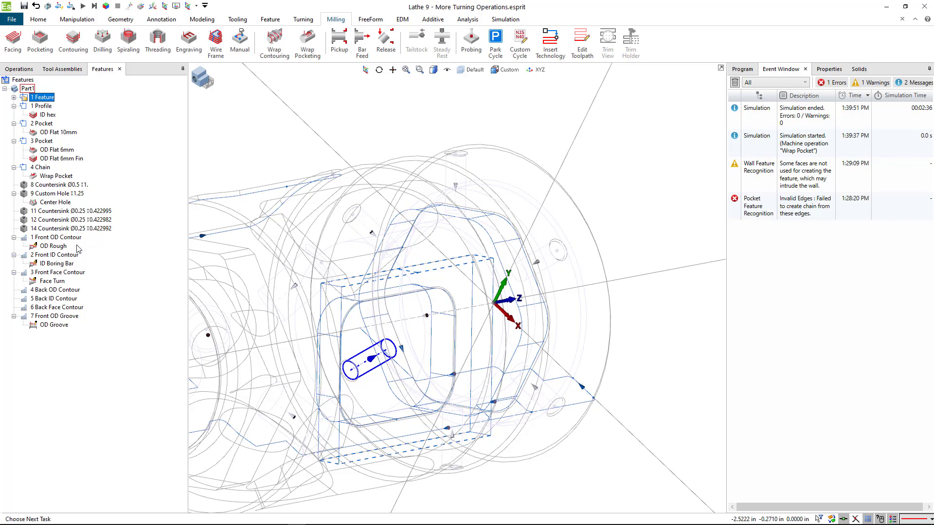
pyautogui.click(13, 98)
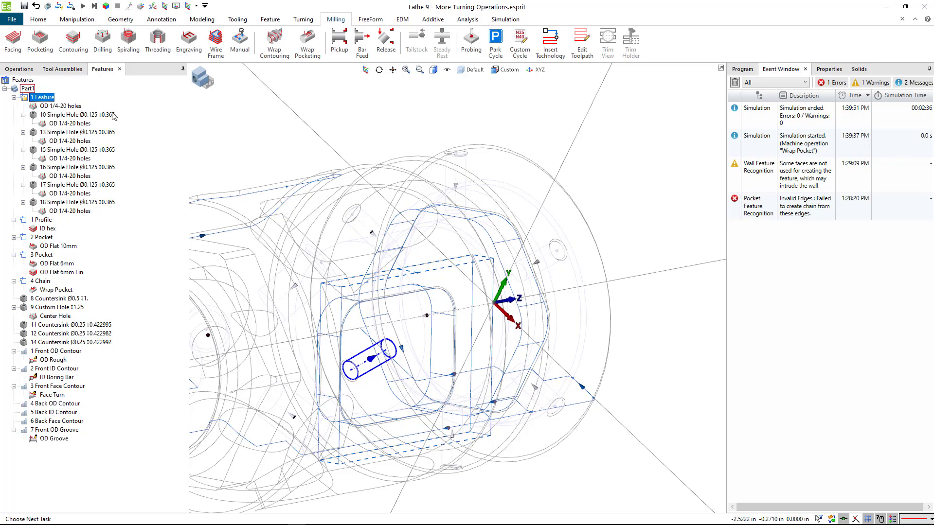
pyautogui.click(75, 107)
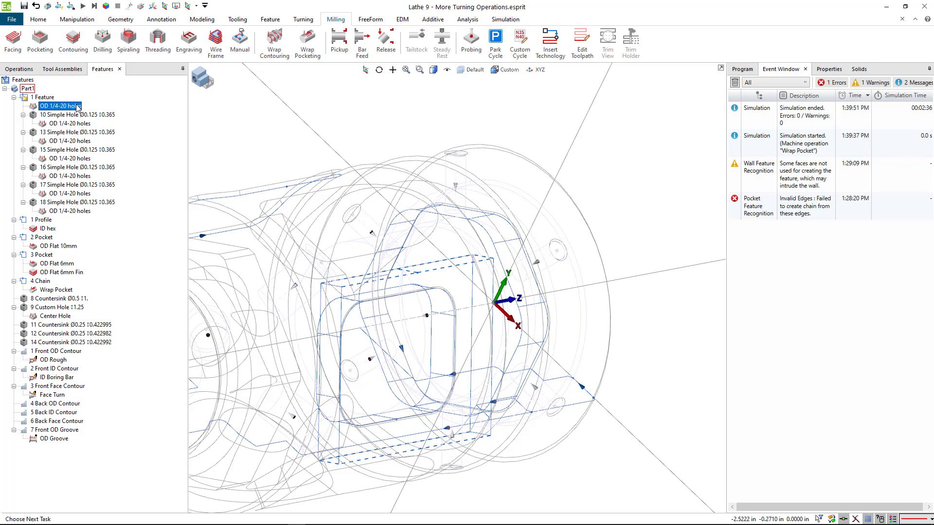
pyautogui.click(85, 124)
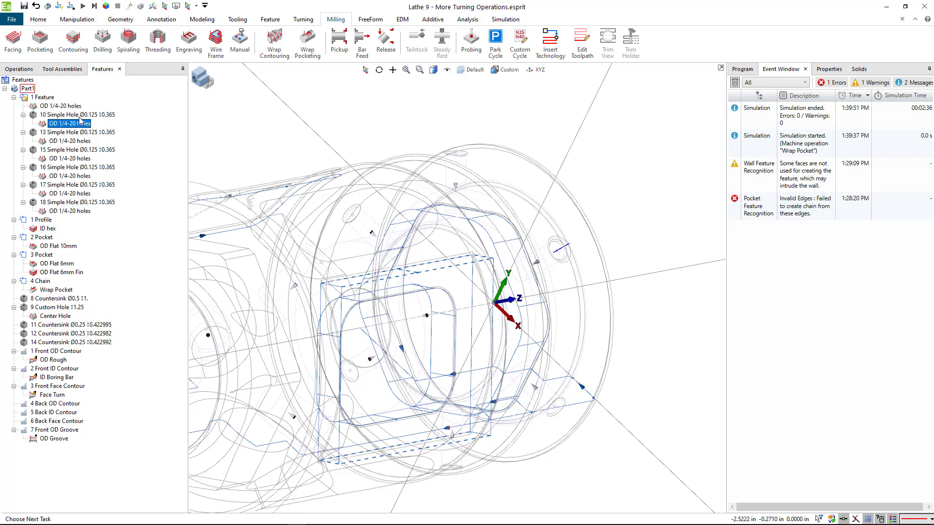
pyautogui.click(82, 115)
pyautogui.click(88, 133)
pyautogui.click(88, 150)
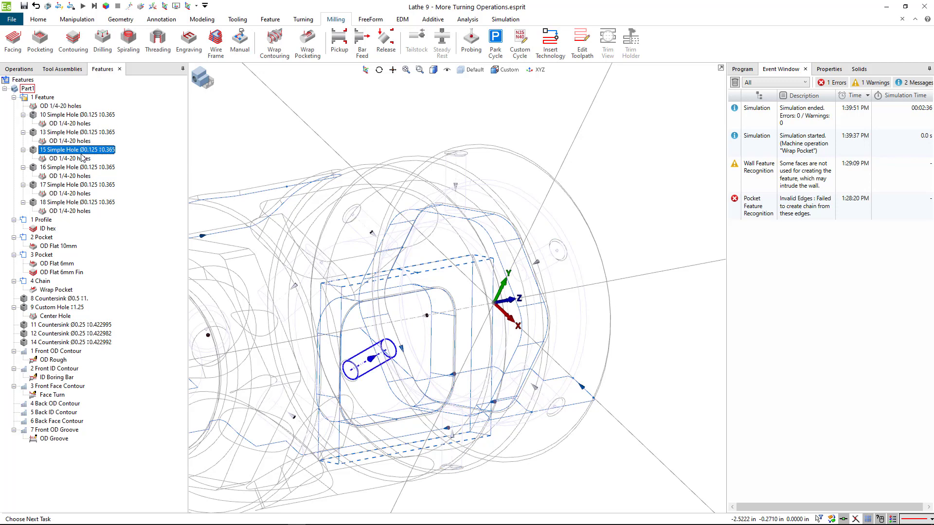
pyautogui.click(81, 167)
pyautogui.click(96, 158)
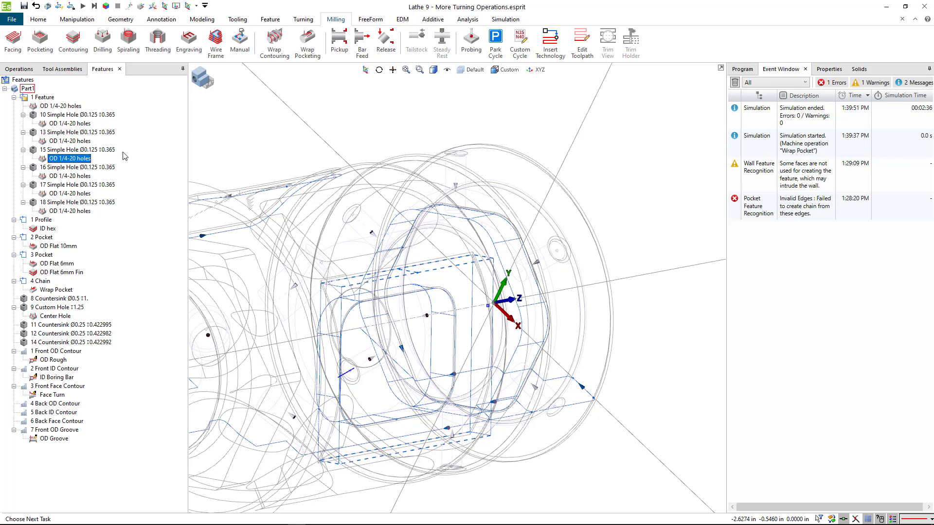
pyautogui.click(210, 85)
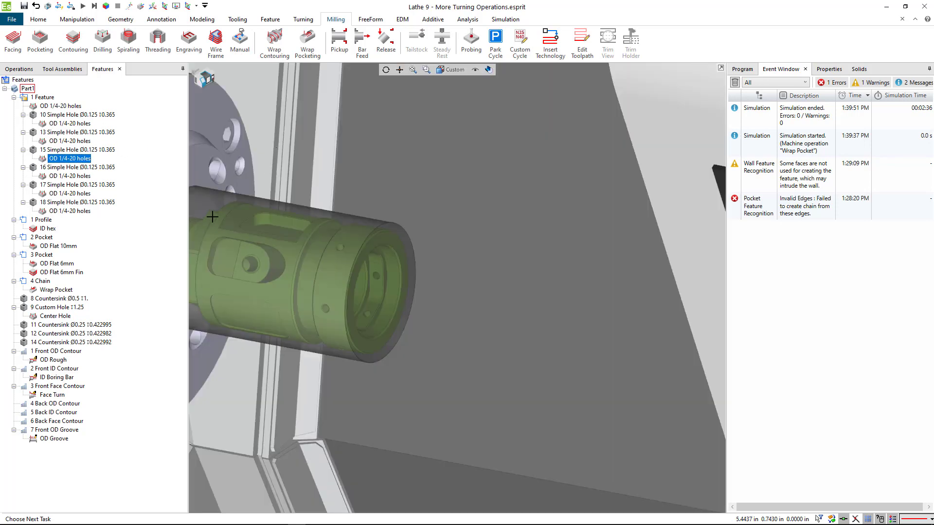
# Replay the simulation from the link after OD Flat 6mm Fin at a raised feed rate.
pyautogui.click(742, 70)
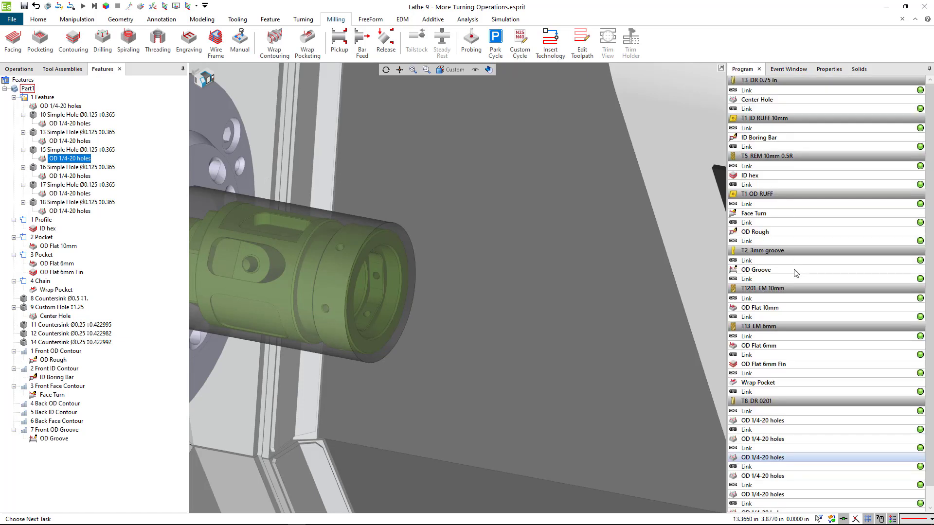
pyautogui.scroll(-3, 815, 290)
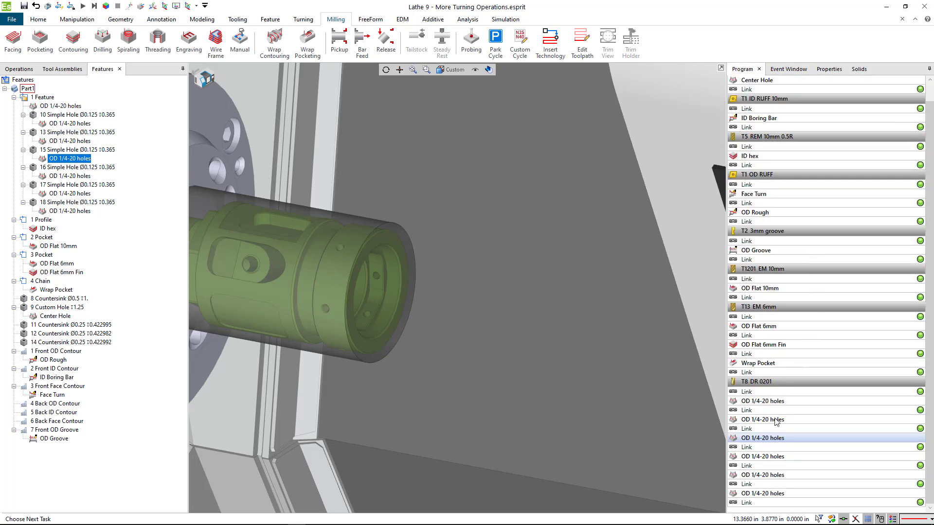
pyautogui.click(754, 354)
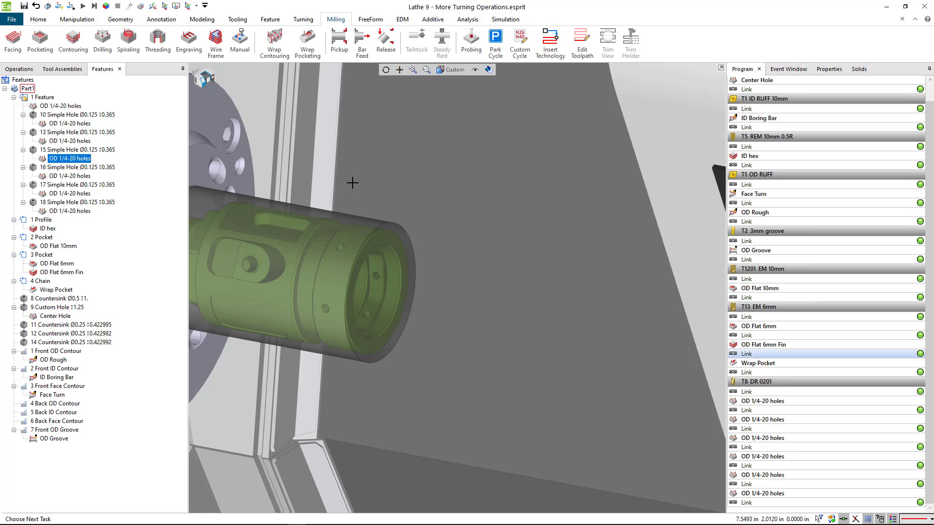
pyautogui.click(505, 19)
pyautogui.click(36, 40)
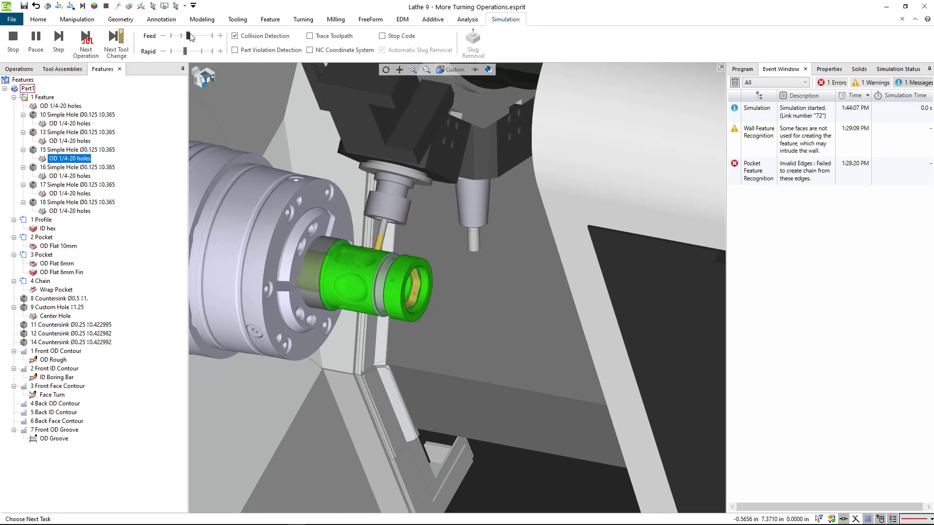
pyautogui.moveTo(188, 37); pyautogui.dragTo(189, 37)
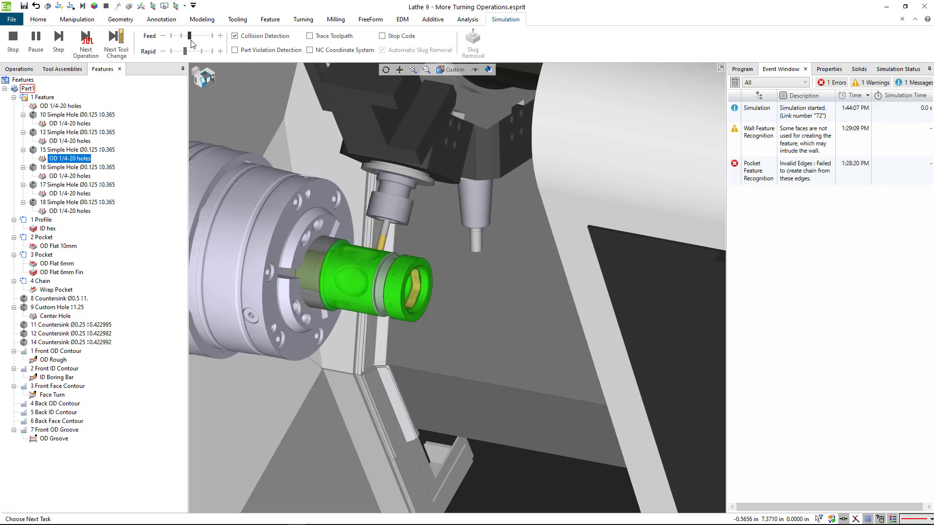
pyautogui.moveTo(190, 40); pyautogui.dragTo(186, 37)
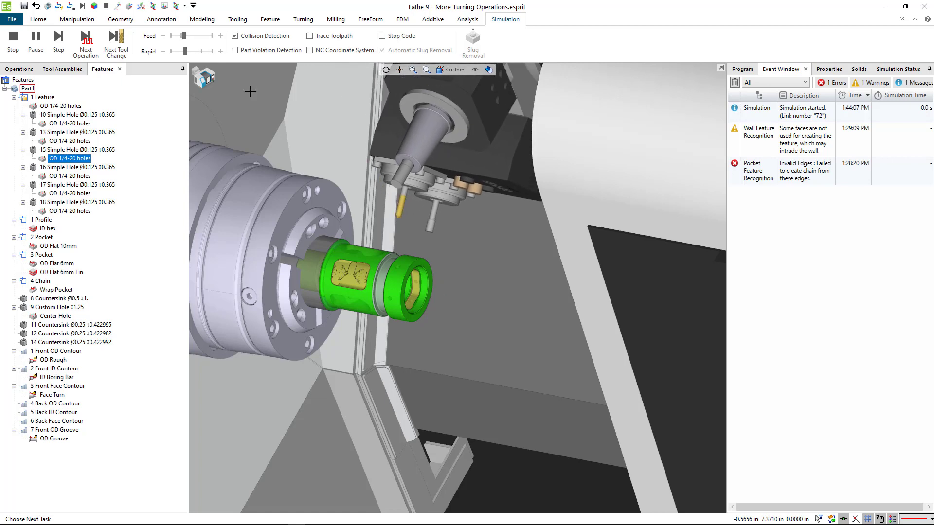
pyautogui.moveTo(406, 278); pyautogui.dragTo(407, 273, button='middle')
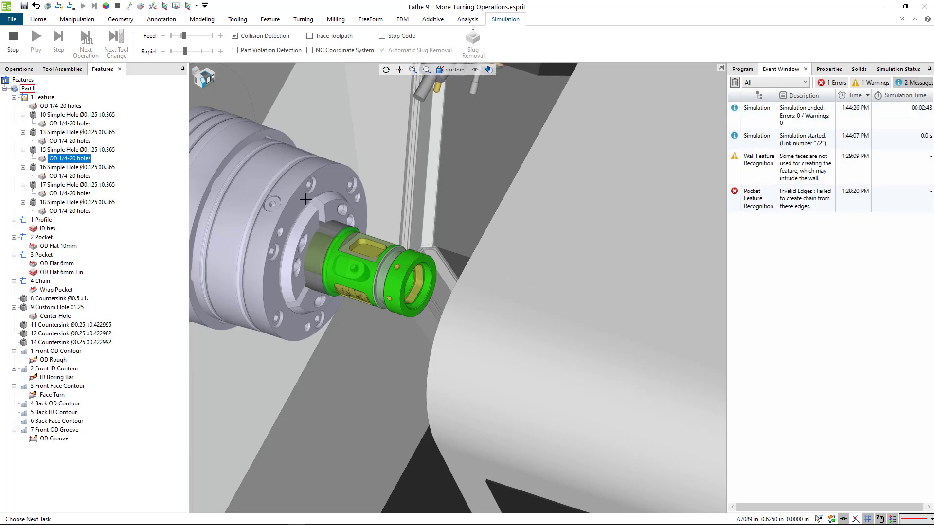
# Stop the simulation and set Ignore Hole Geometry to Yes in the OD 1/4-20 holes operation.
pyautogui.click(12, 35)
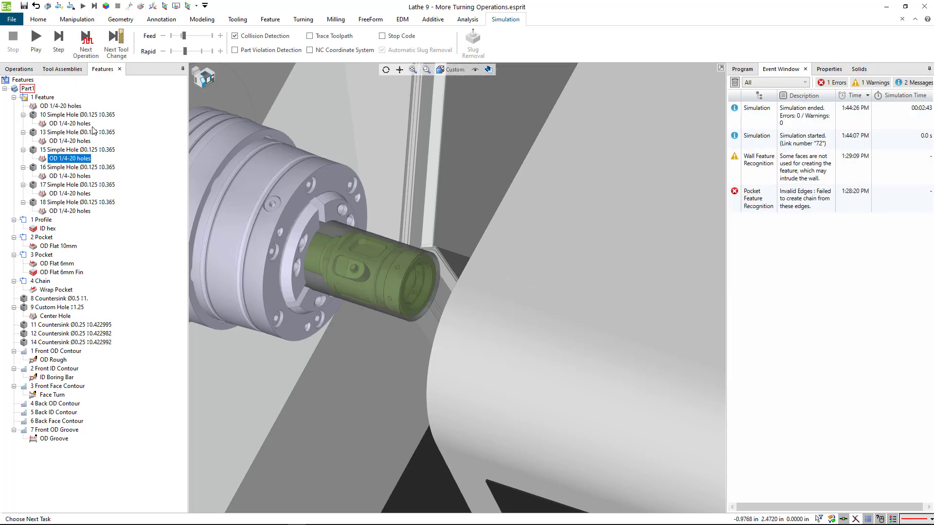
pyautogui.click(73, 107)
pyautogui.doubleClick(73, 108)
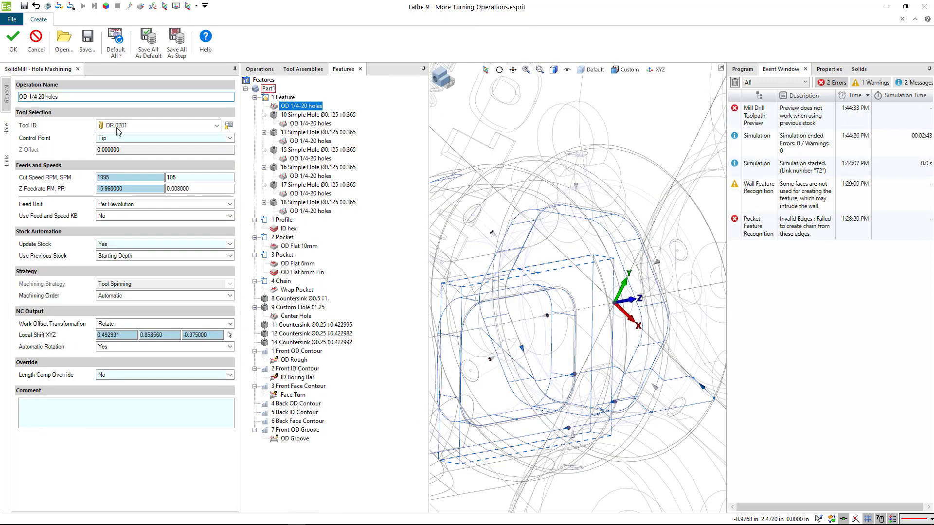
pyautogui.click(7, 131)
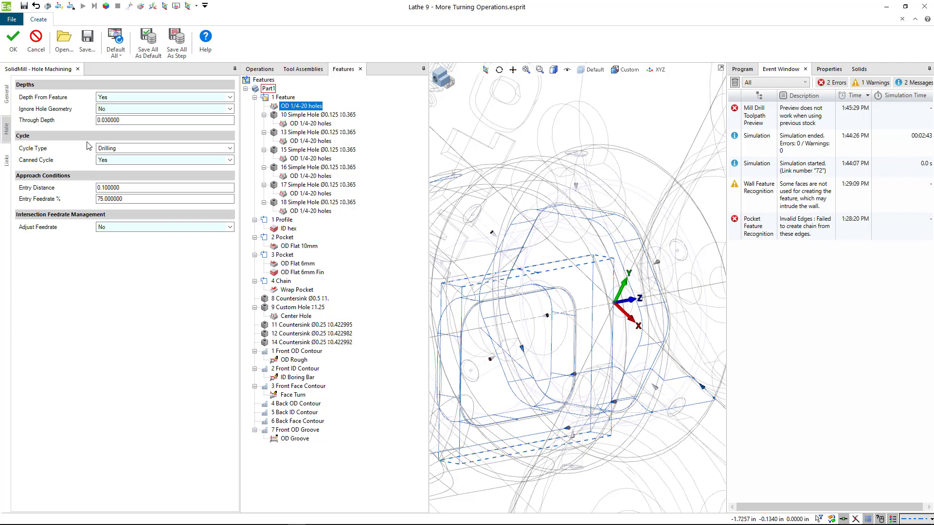
pyautogui.moveTo(606, 171); pyautogui.dragTo(612, 175, button='middle')
pyautogui.scroll(3, 564, 142)
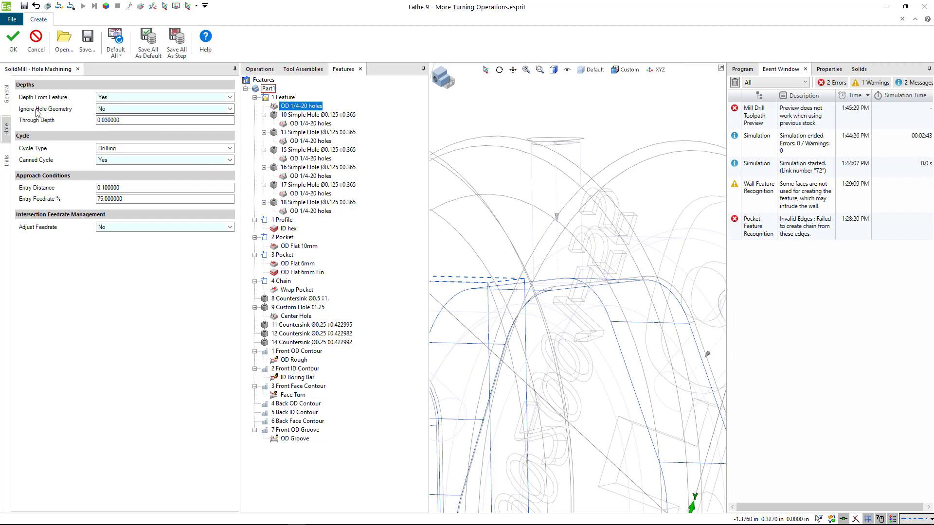
pyautogui.click(107, 110)
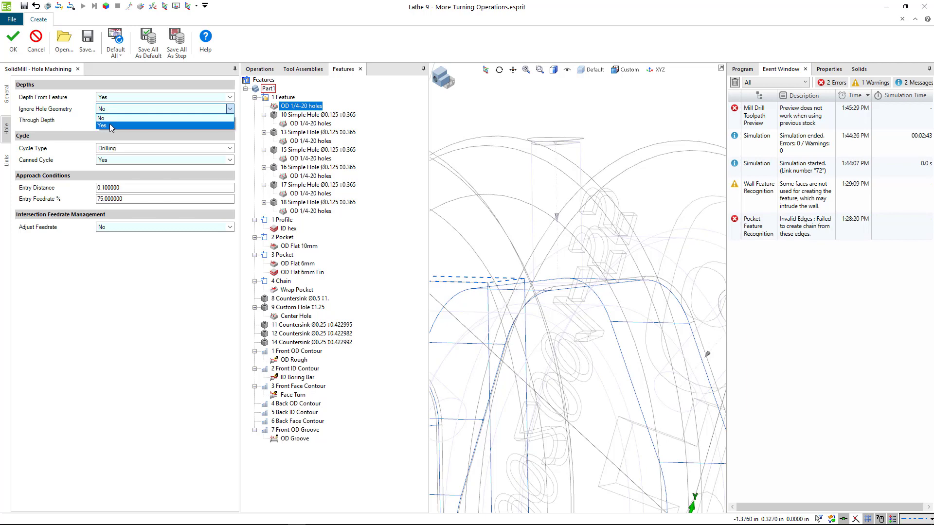
pyautogui.click(111, 126)
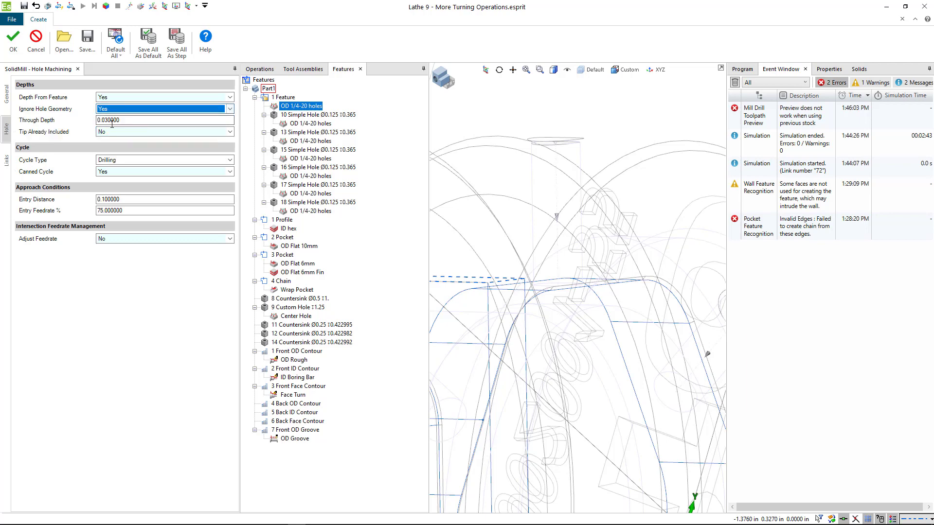
pyautogui.click(14, 39)
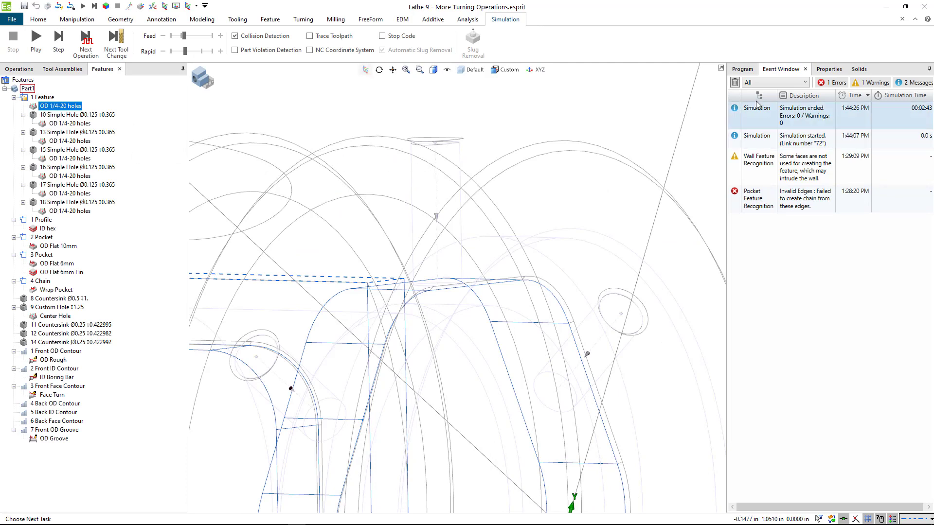
# Simulate only the six selected OD 1/4-20 holes operations, keeping the green part in view.
pyautogui.click(742, 69)
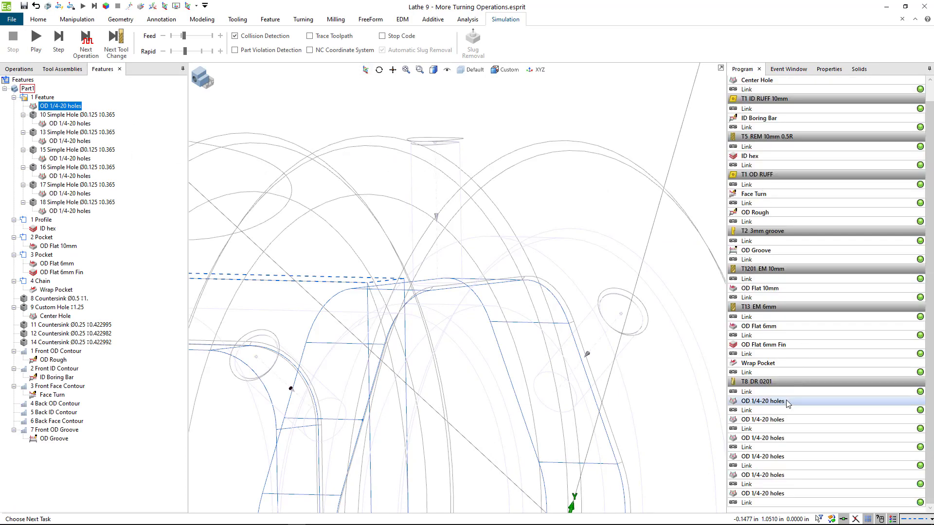
pyautogui.keyDown('shift'); pyautogui.click(788, 492); pyautogui.keyUp('shift')
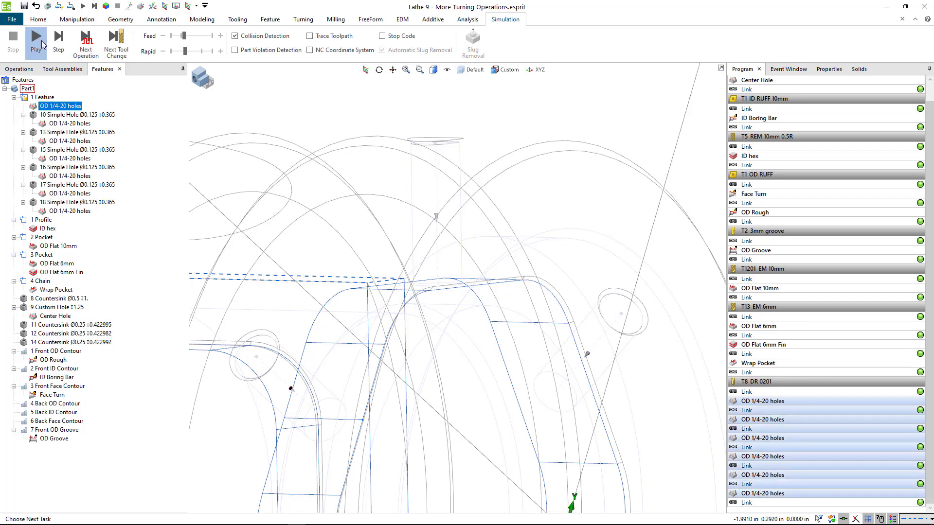
pyautogui.click(36, 42)
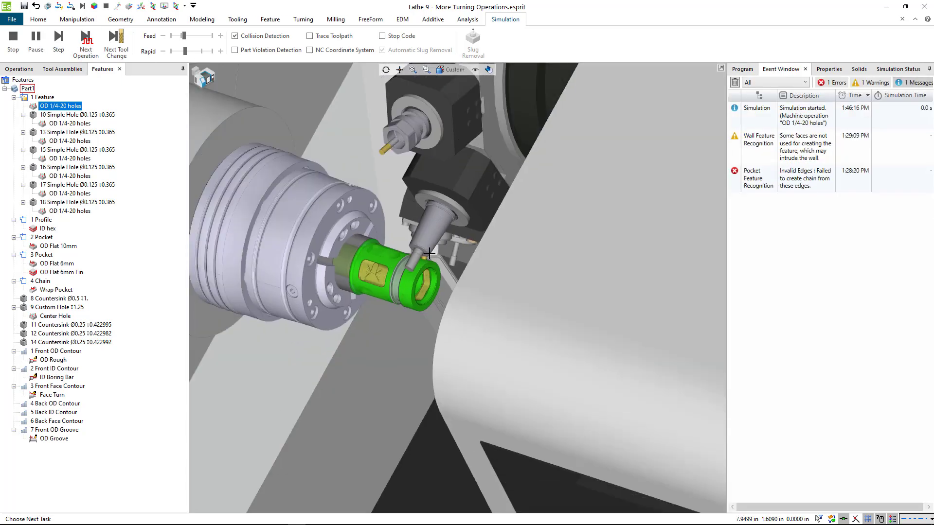
pyautogui.scroll(10, 427, 275)
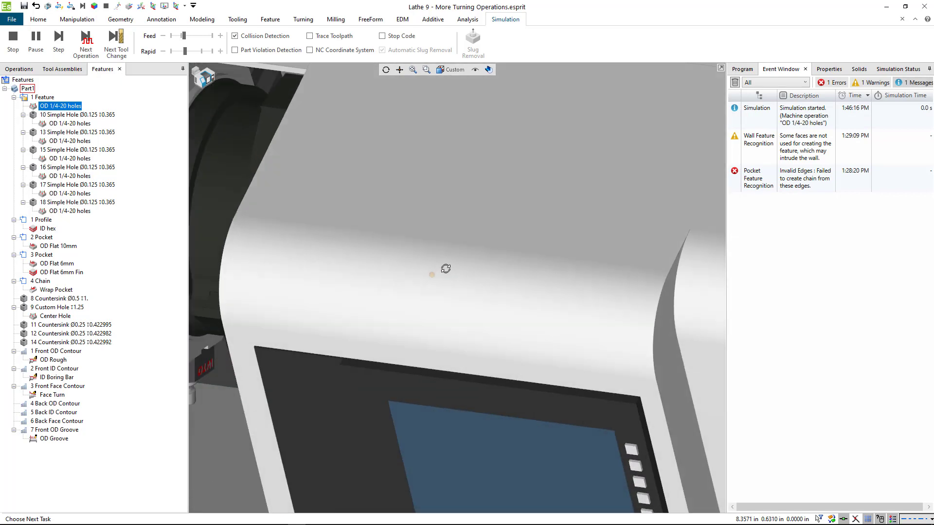
pyautogui.moveTo(444, 269); pyautogui.dragTo(541, 207, button='middle')
pyautogui.scroll(-5, 540, 208)
pyautogui.moveTo(250, 389); pyautogui.dragTo(397, 330, button='middle')
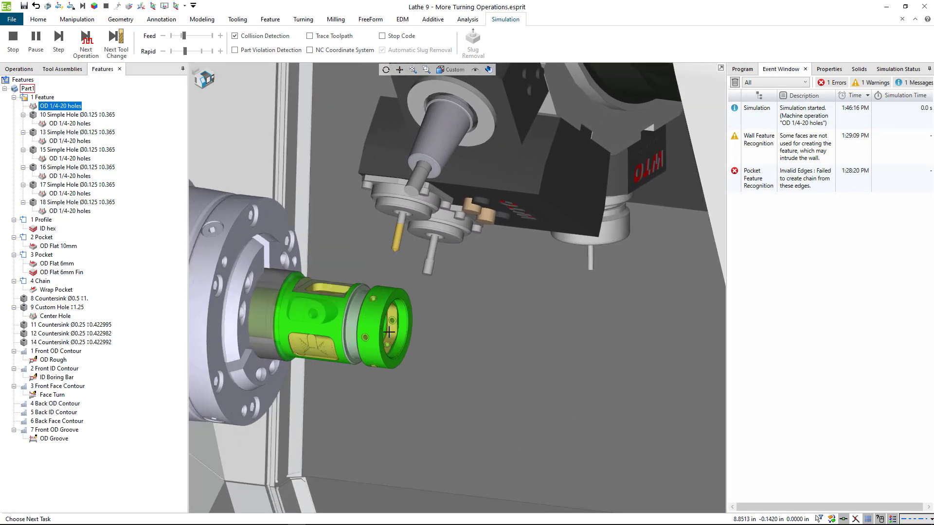
pyautogui.scroll(8, 394, 325)
pyautogui.scroll(3, 392, 321)
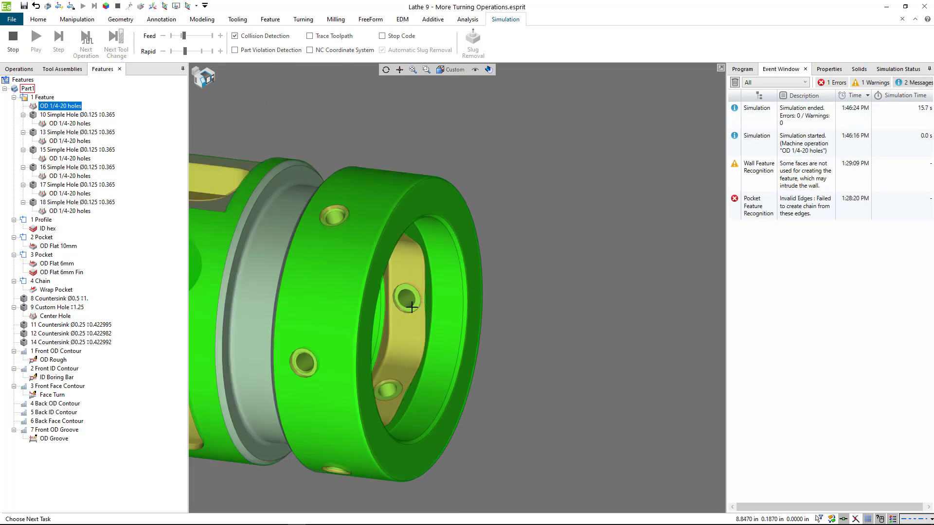
# Hide the machine wall and inspect the radial holes, ID hex and wrap pocket.
pyautogui.moveTo(414, 310); pyautogui.dragTo(410, 309, button='middle')
pyautogui.click(475, 73)
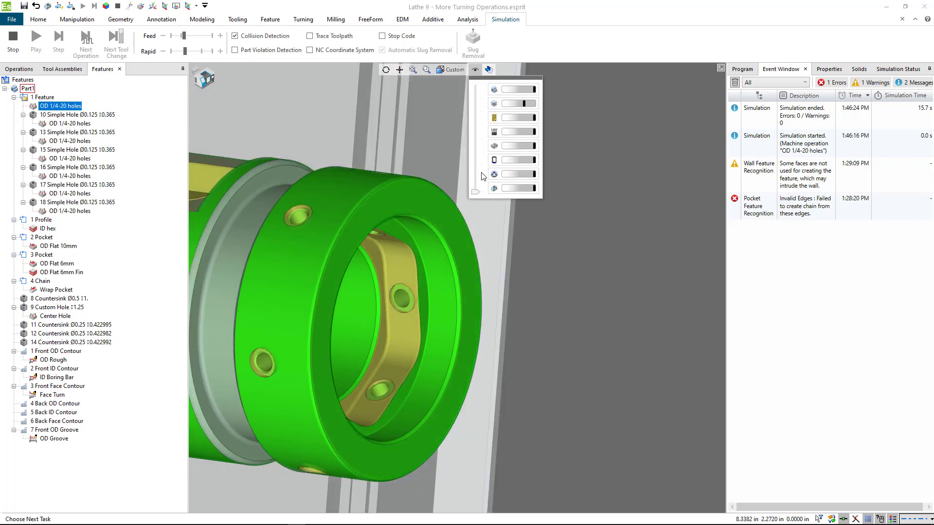
pyautogui.click(483, 184)
pyautogui.moveTo(408, 301); pyautogui.dragTo(401, 294, button='middle')
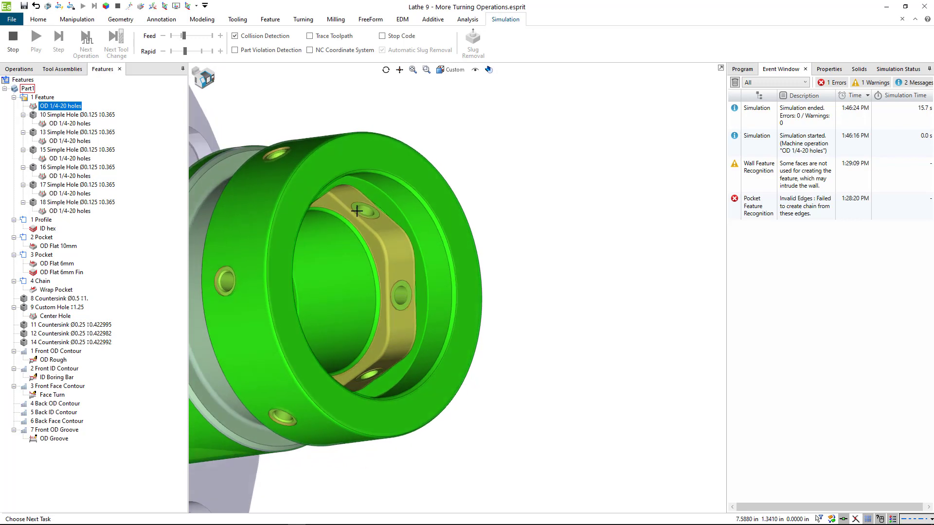
pyautogui.scroll(3, 373, 214)
pyautogui.scroll(-4, 447, 365)
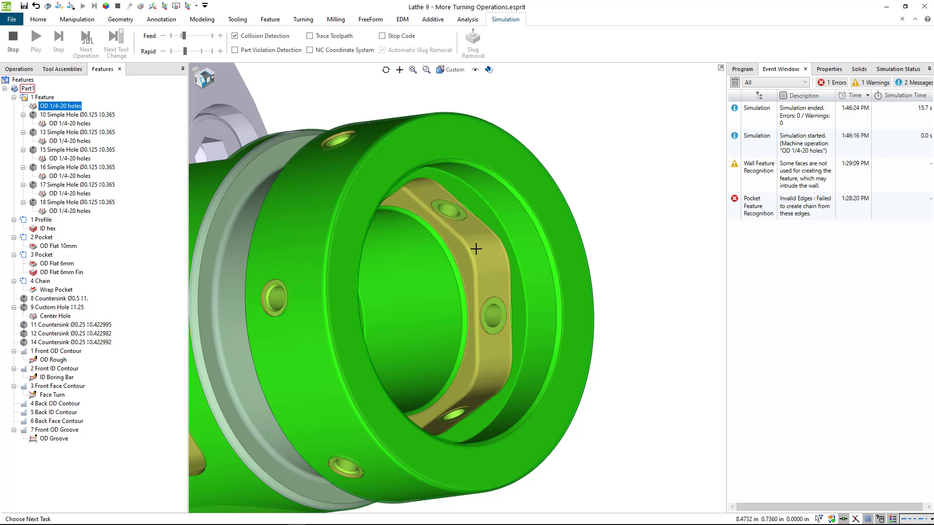
pyautogui.scroll(-3, 474, 250)
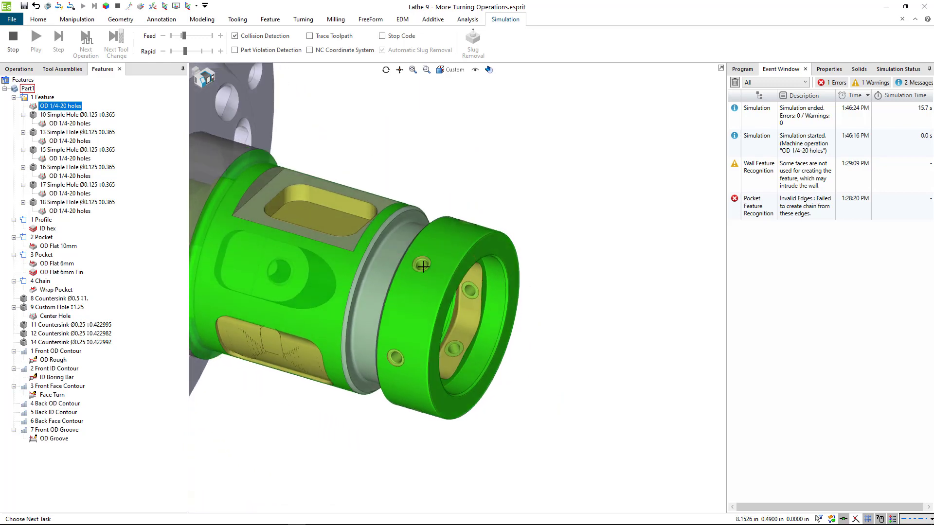
pyautogui.scroll(1, 421, 265)
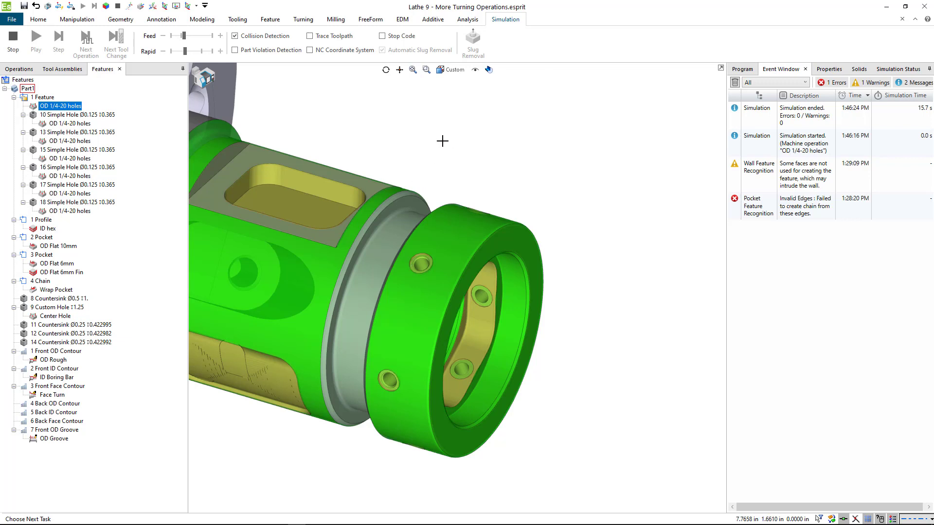
pyautogui.click(742, 69)
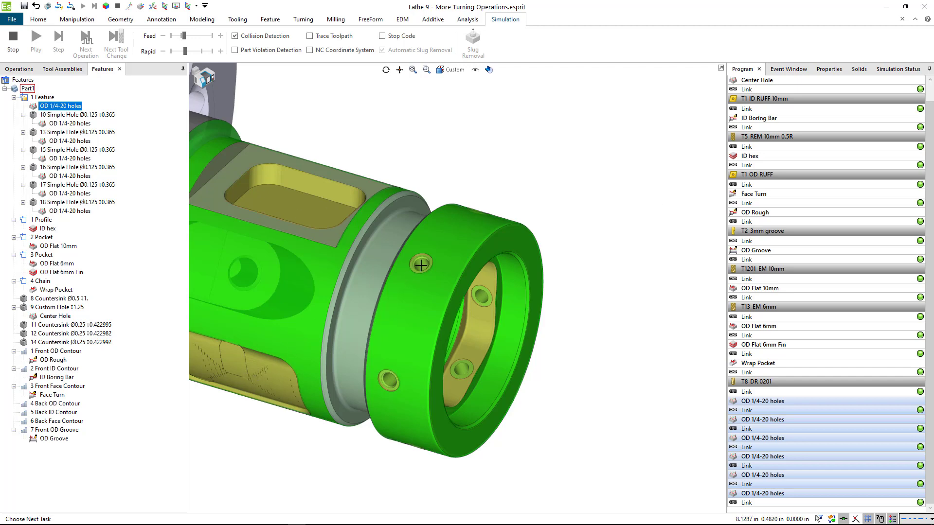
pyautogui.moveTo(580, 269); pyautogui.dragTo(607, 275, button='middle')
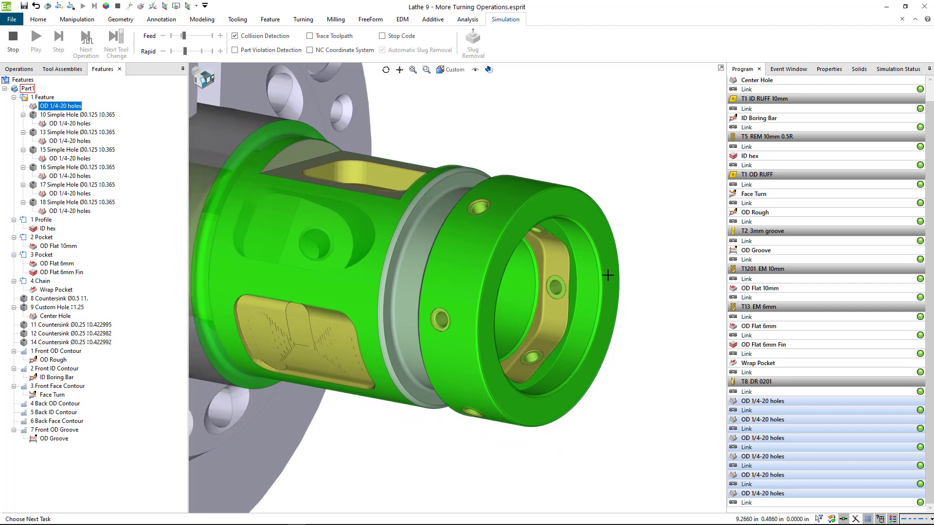